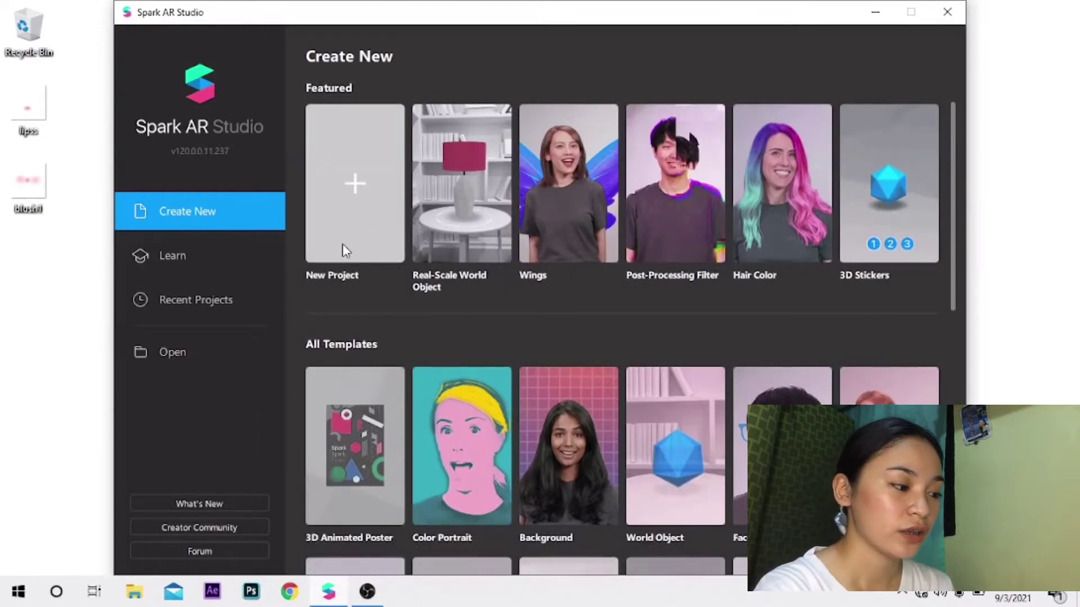
Step: Create a new blank project and enlarge the iPhone 8 preview window
click(346, 195)
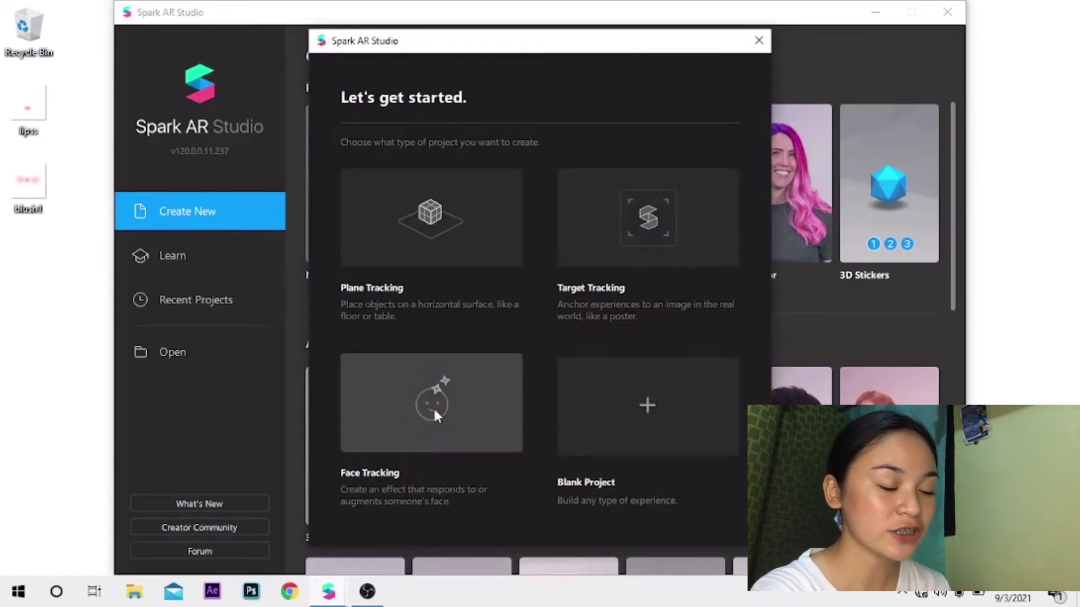
click(629, 396)
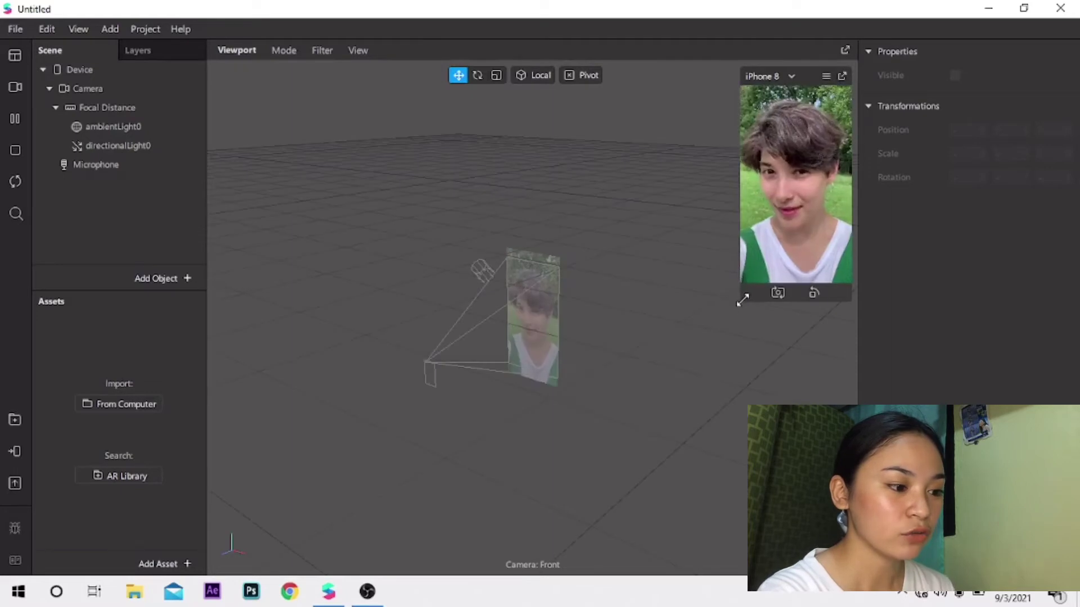
drag(740, 302, 581, 451)
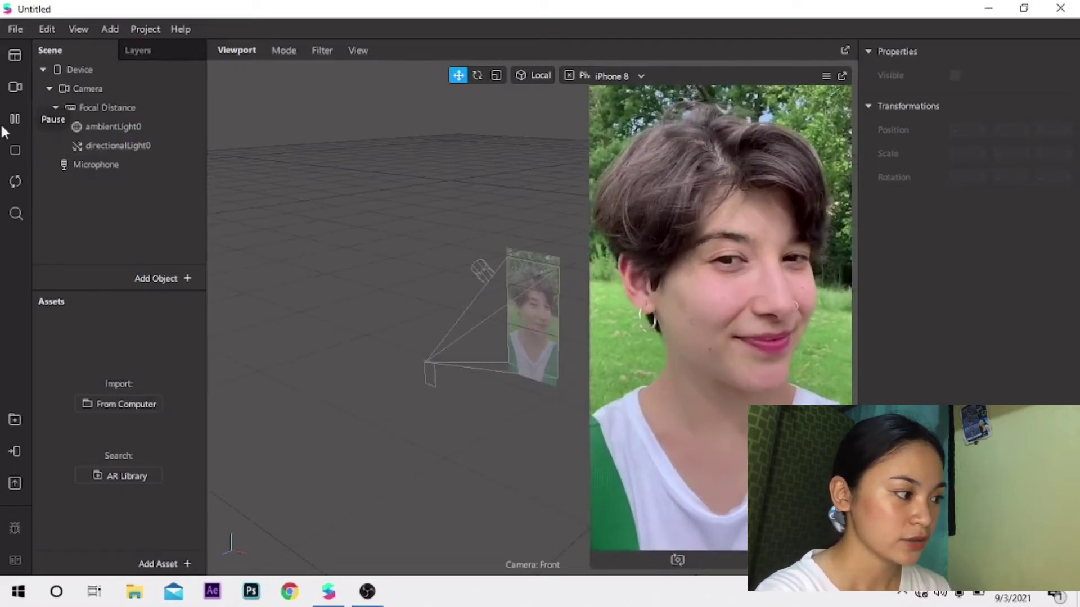
Step: Try several real-time simulation videos in the preview, ending on the short-haired person in the green outdoor setting
click(14, 87)
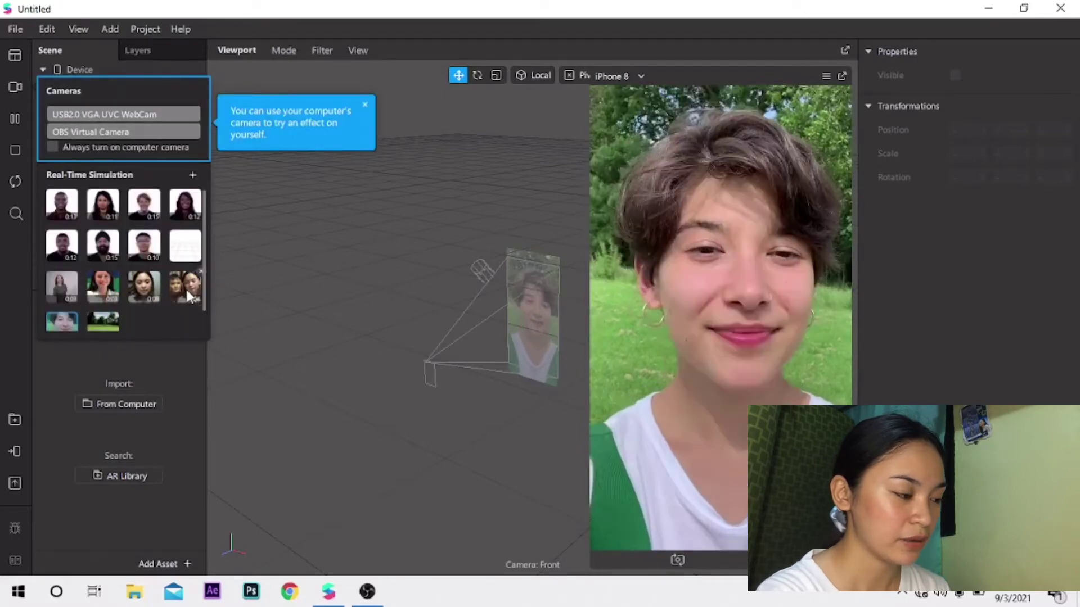
click(187, 291)
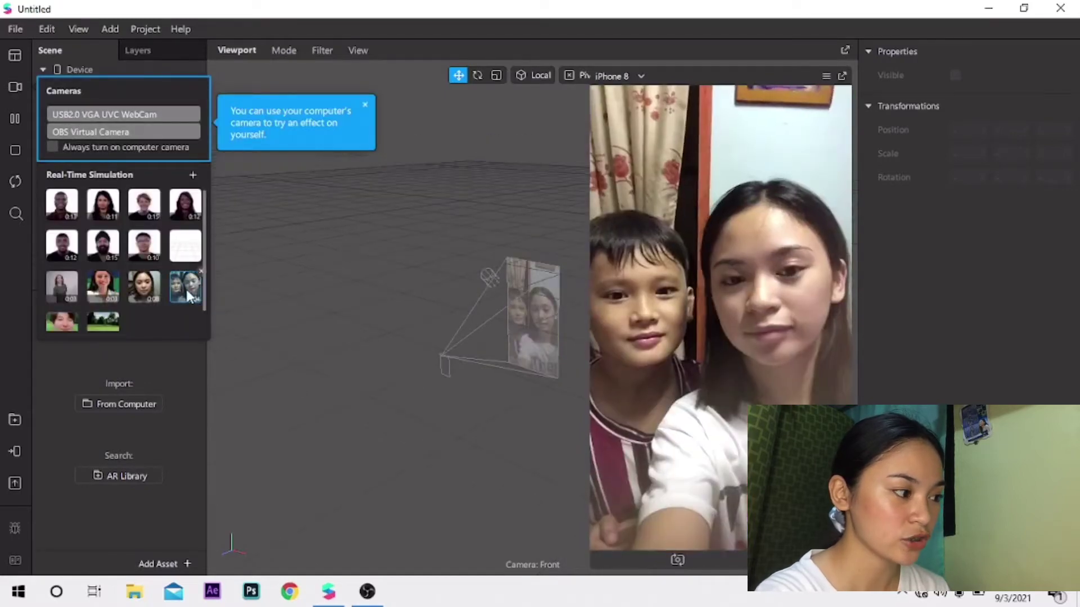
click(143, 290)
click(100, 320)
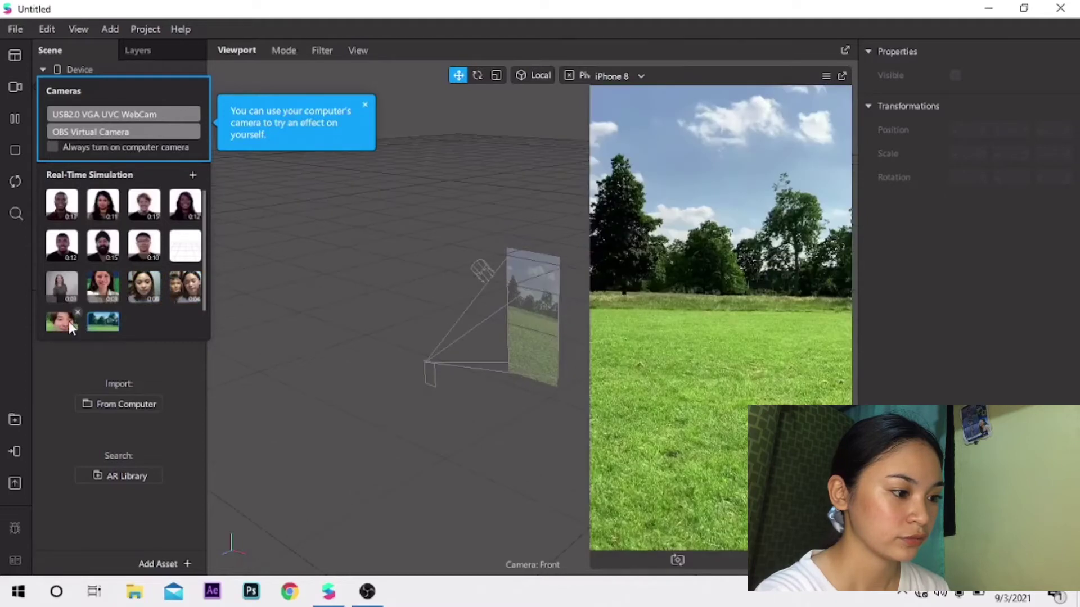
click(62, 320)
click(155, 285)
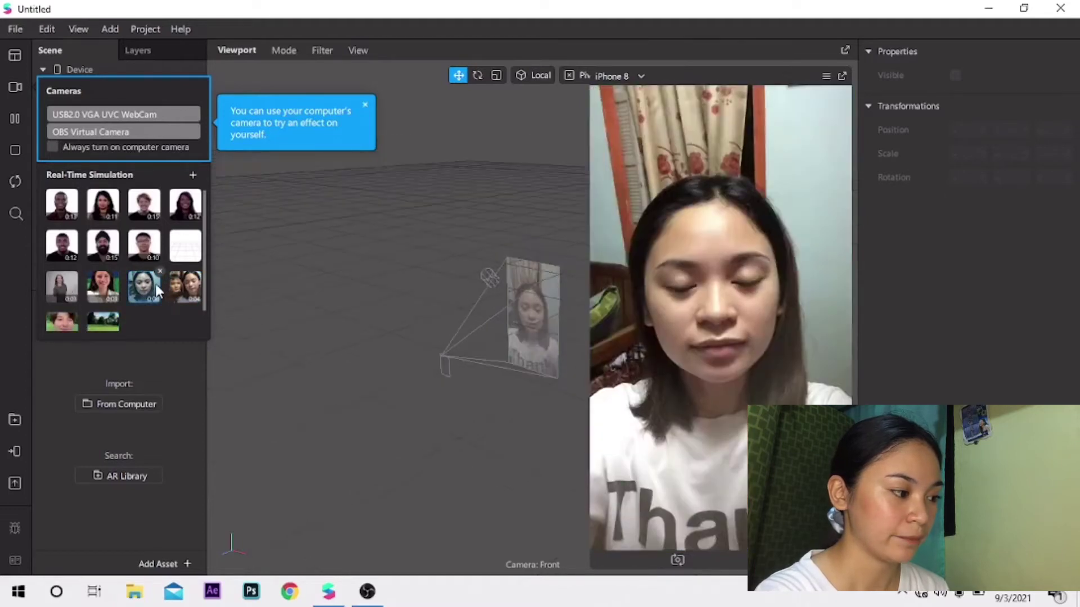
click(65, 325)
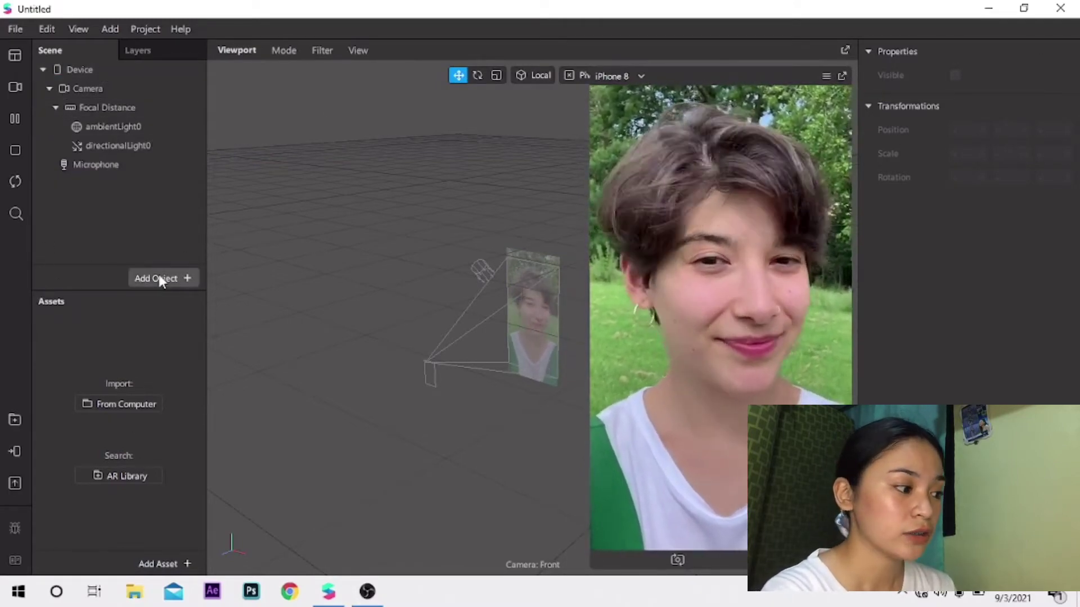
Step: Insert a face tracker into the scene and add a face mesh as its child
click(159, 278)
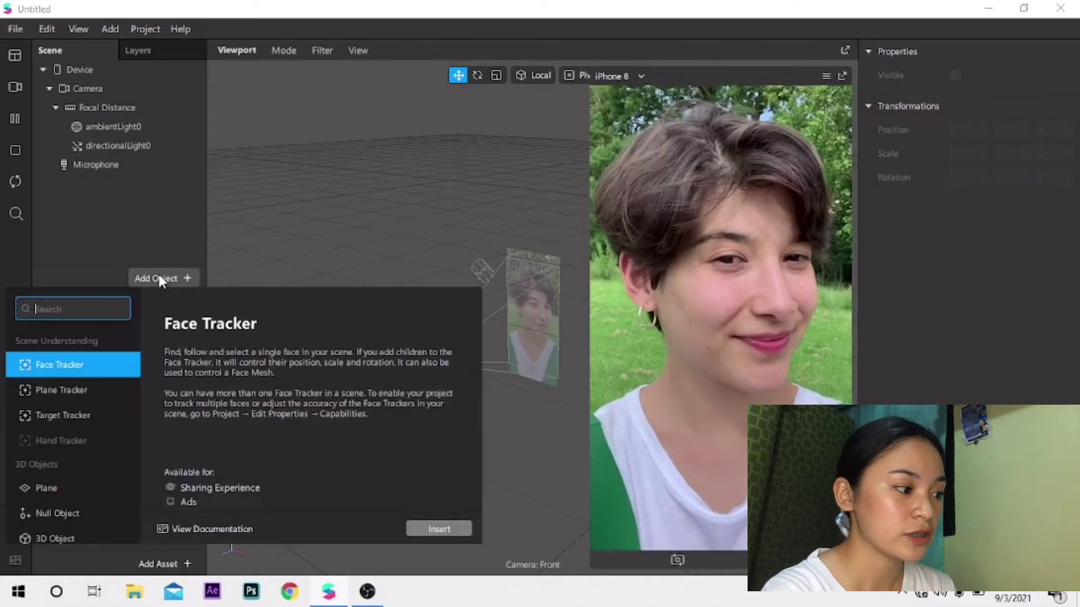
double_click(79, 369)
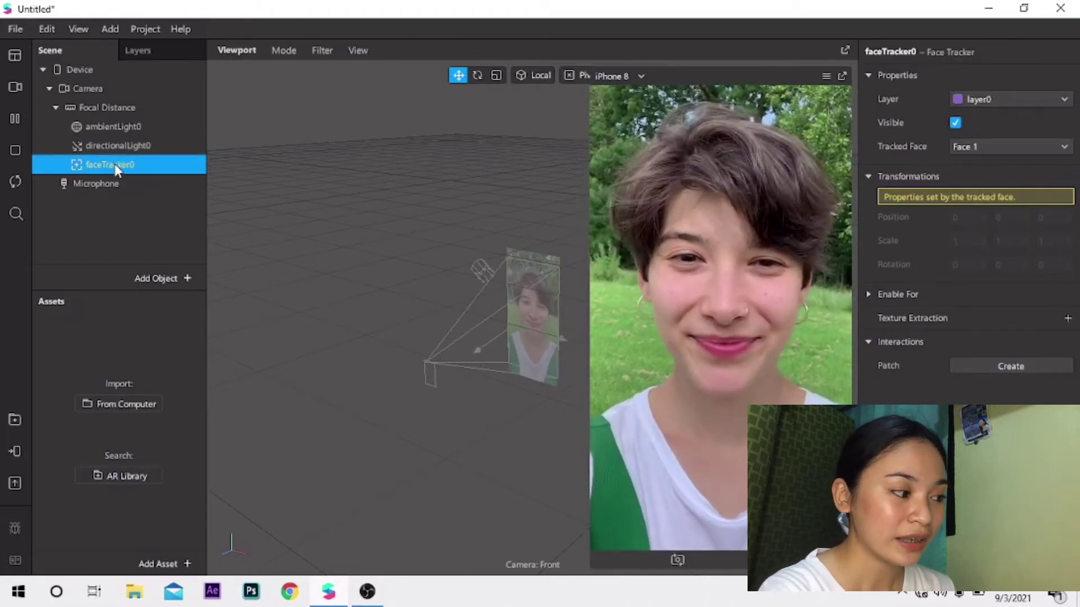
right_click(114, 163)
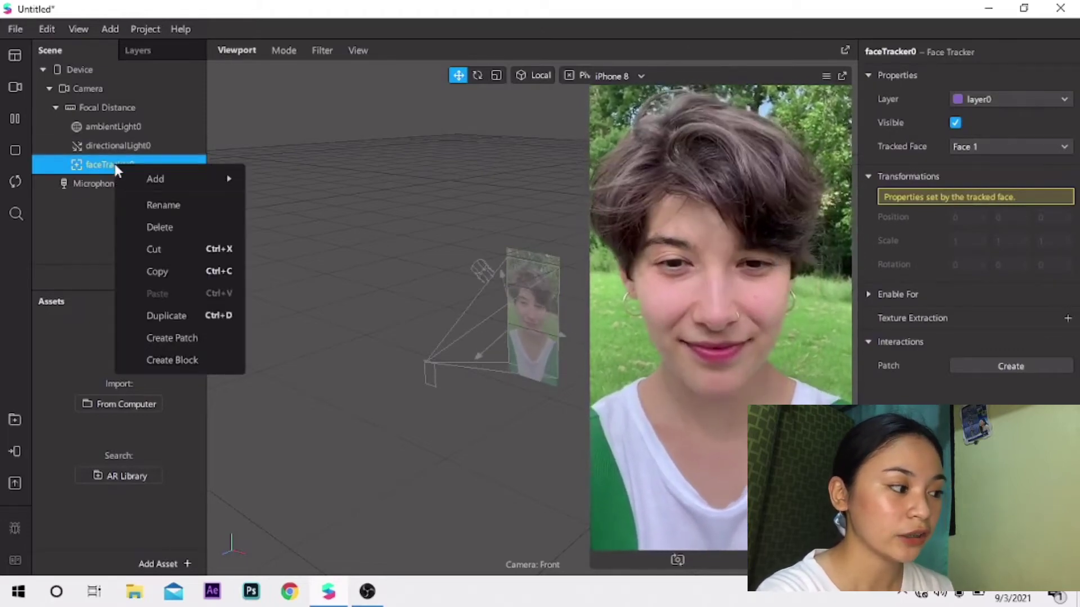
mouse_move(145, 176)
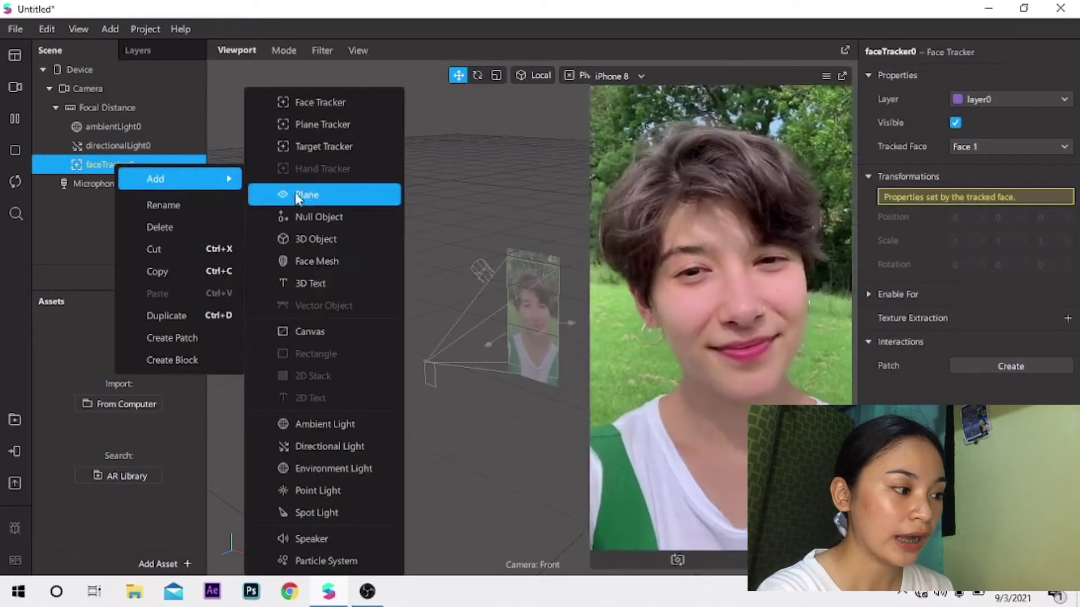
click(322, 261)
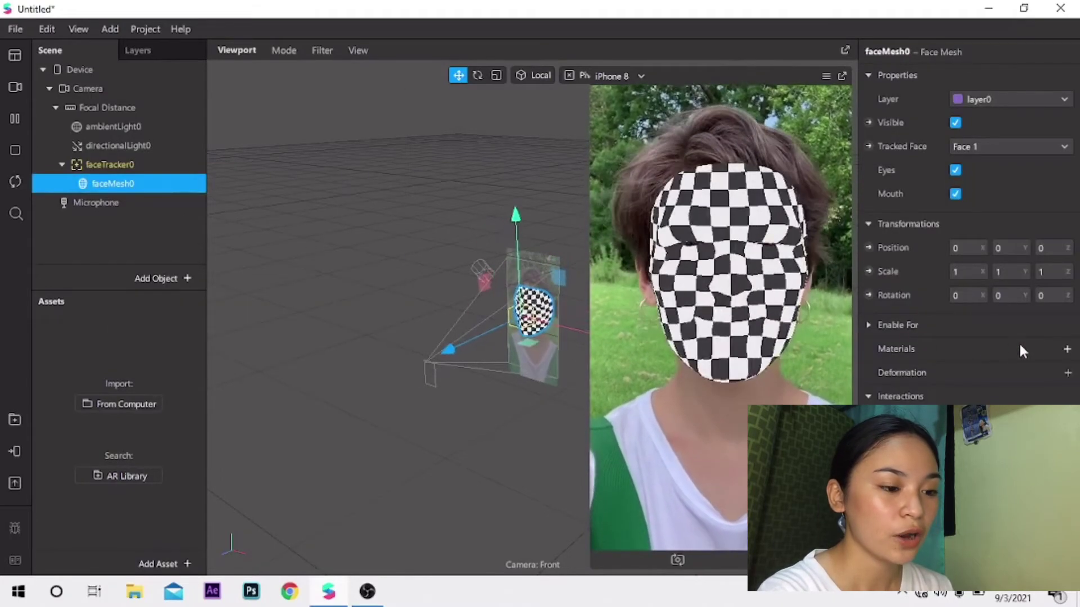
Step: Rename the face mesh under the face tracker as "retouch"
double_click(124, 183)
text(retouch)
key(Return)
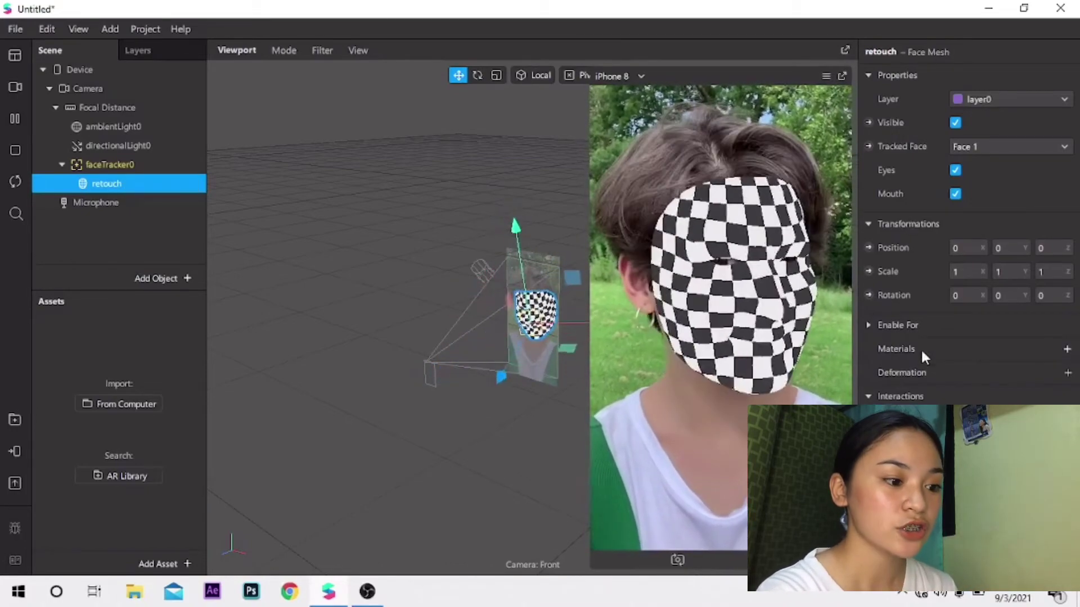
Step: Add a new material to the retouch face mesh and name the material "retouch"
click(1067, 349)
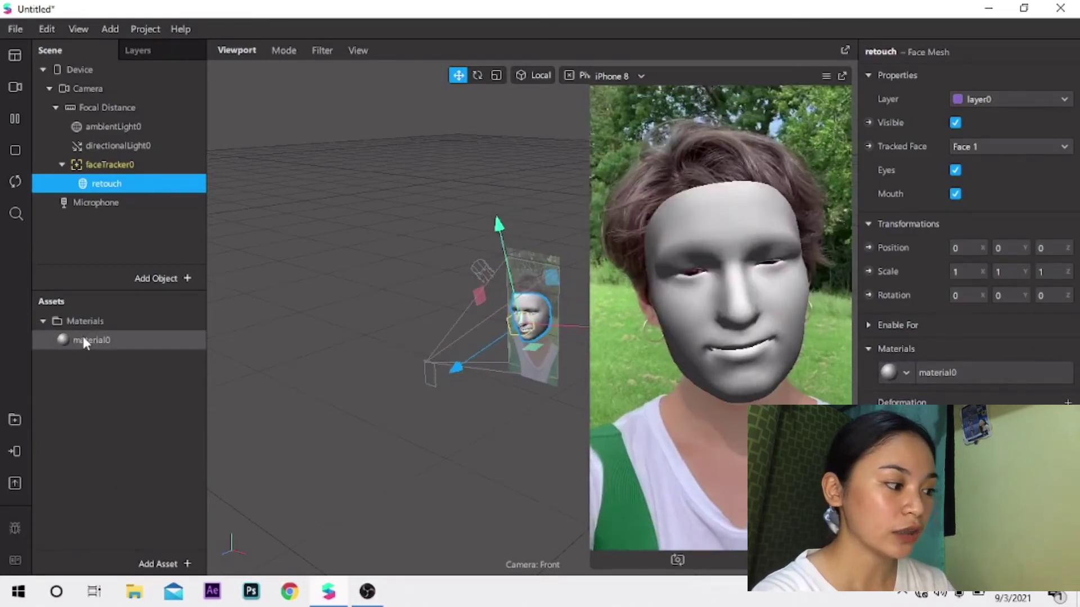
double_click(82, 337)
text(retouch)
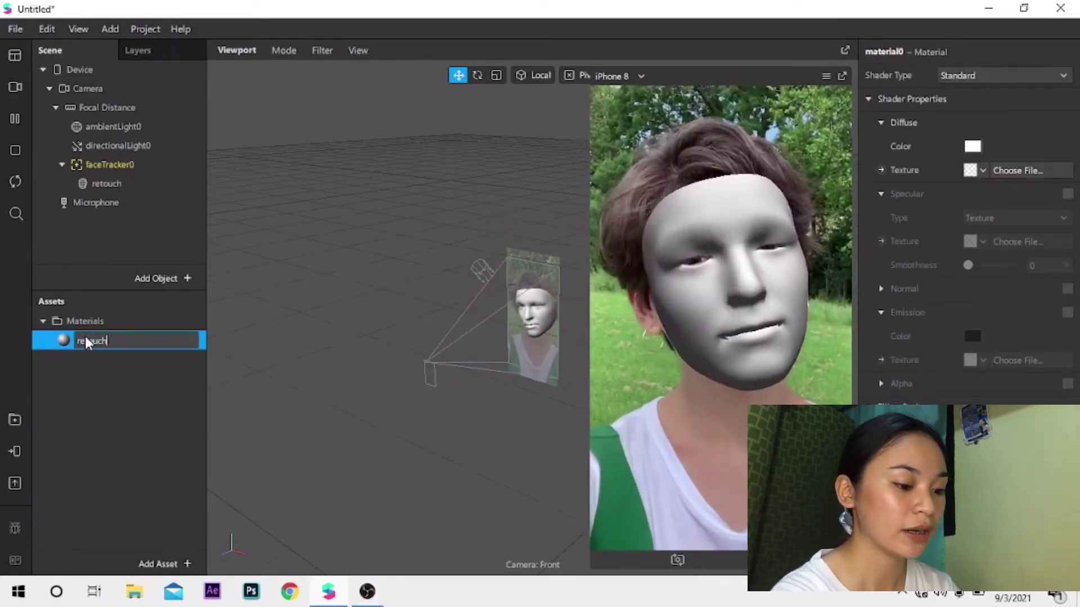
key(Return)
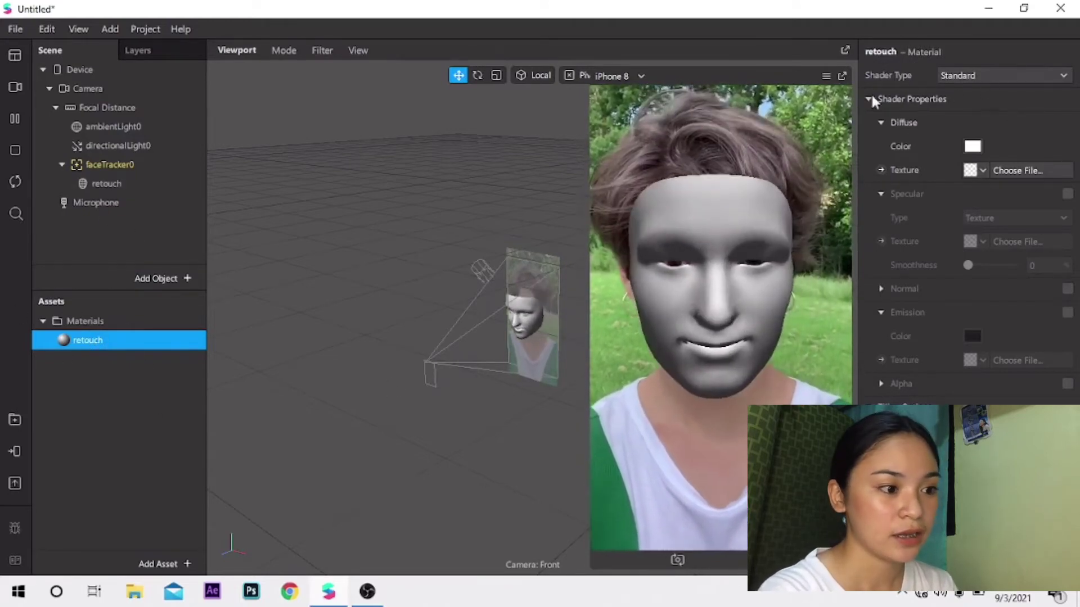
key(F2)
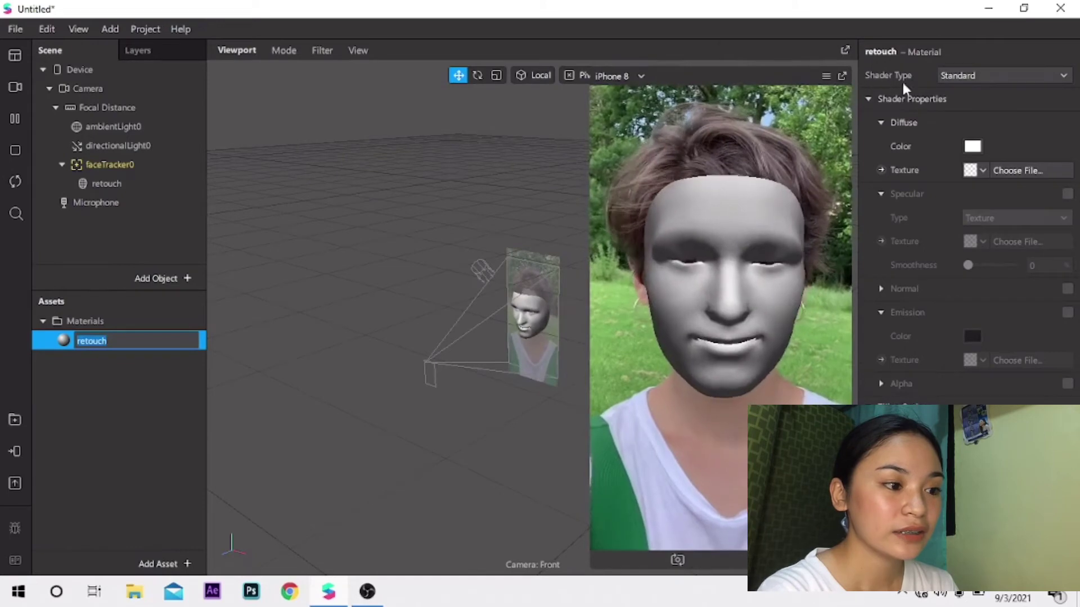
Step: Set the retouch material's shader type to Retouching with skin smoothing at 55%
click(955, 79)
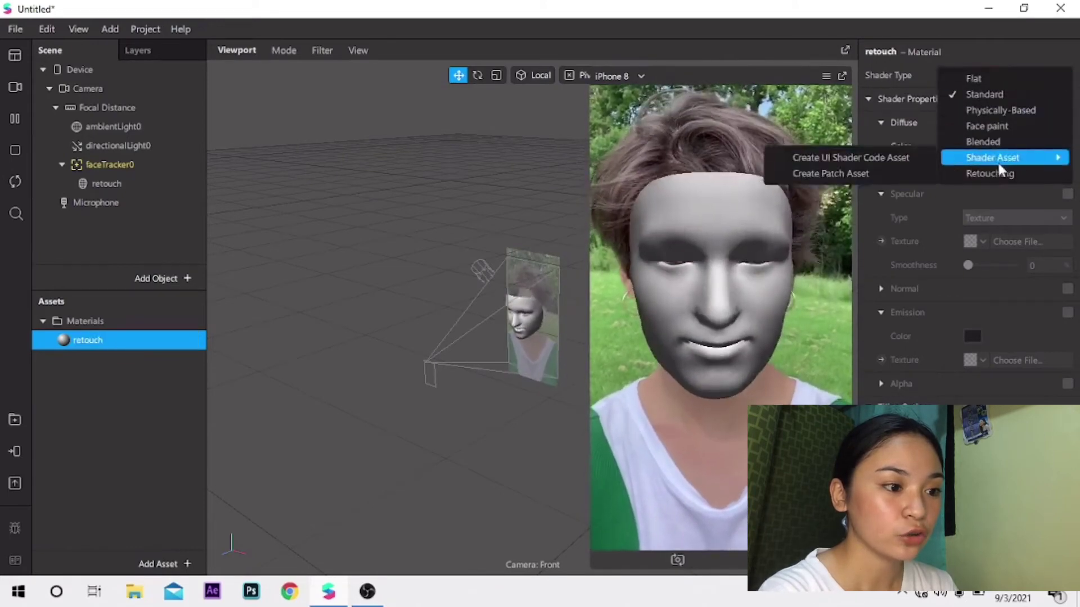
click(984, 173)
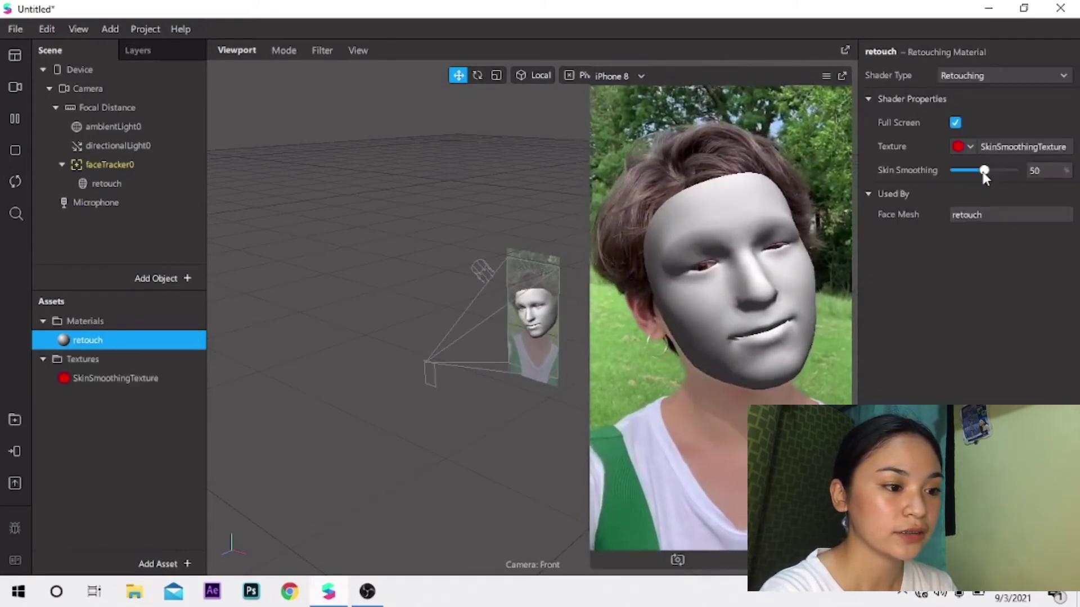
drag(985, 171, 932, 169)
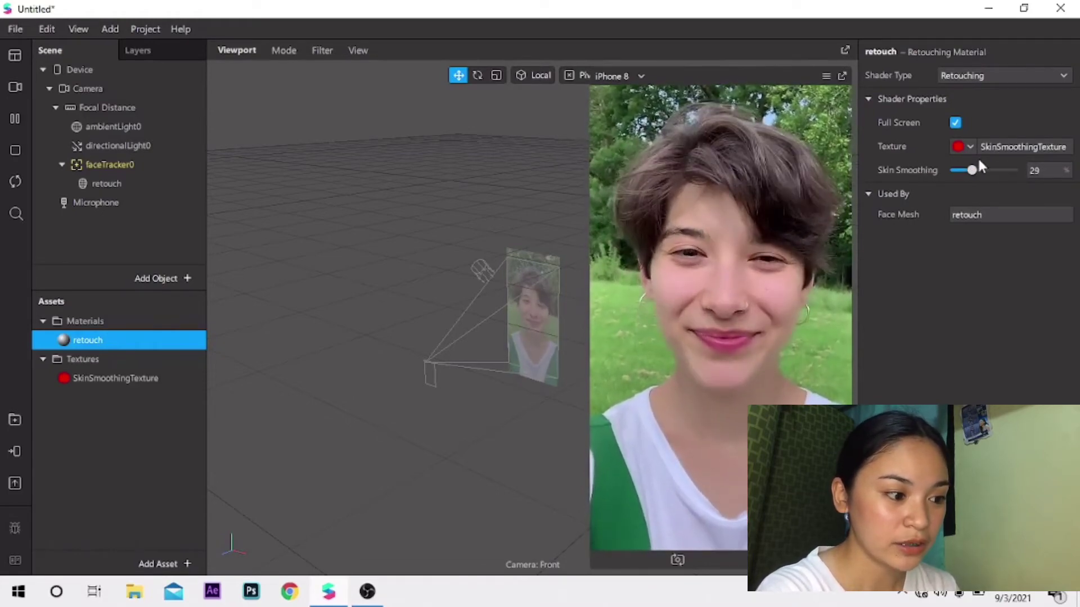
drag(1011, 169, 987, 171)
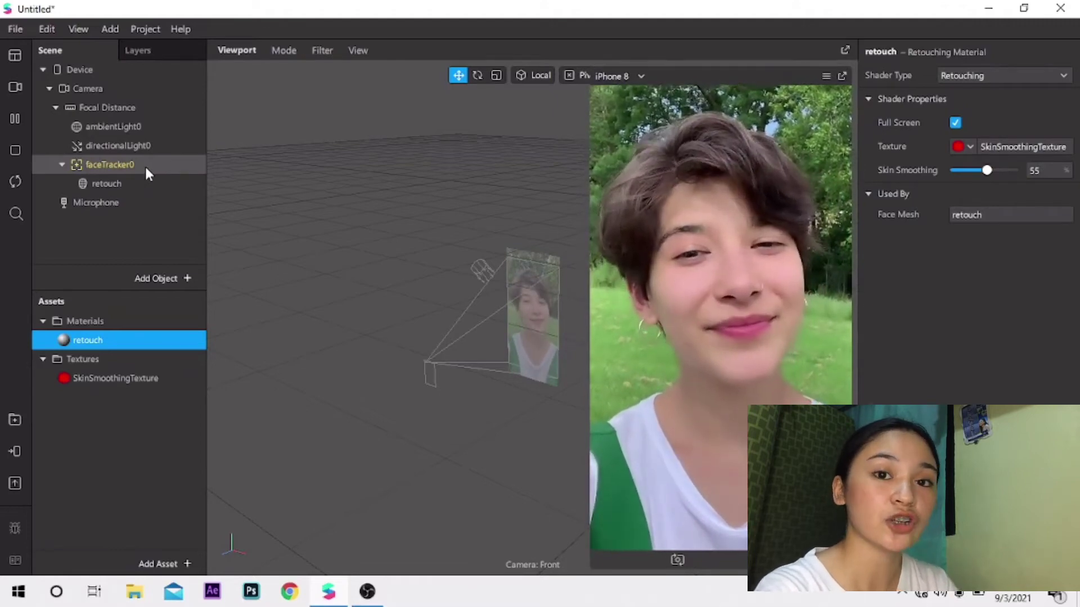
Step: Add a second face mesh under the face tracker and name it "blushon"
click(98, 165)
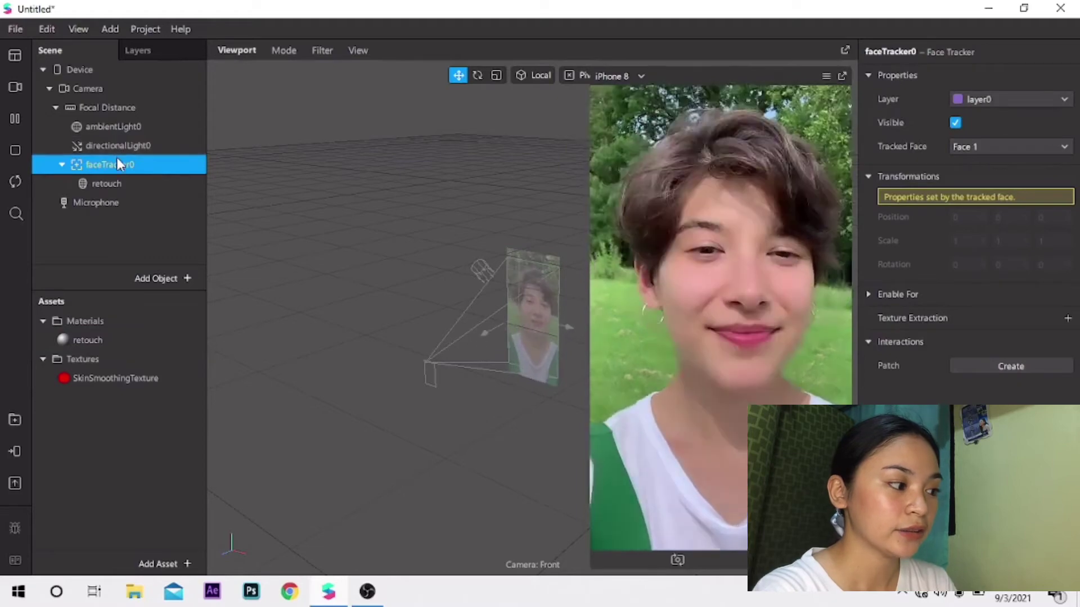
right_click(116, 164)
mouse_move(137, 172)
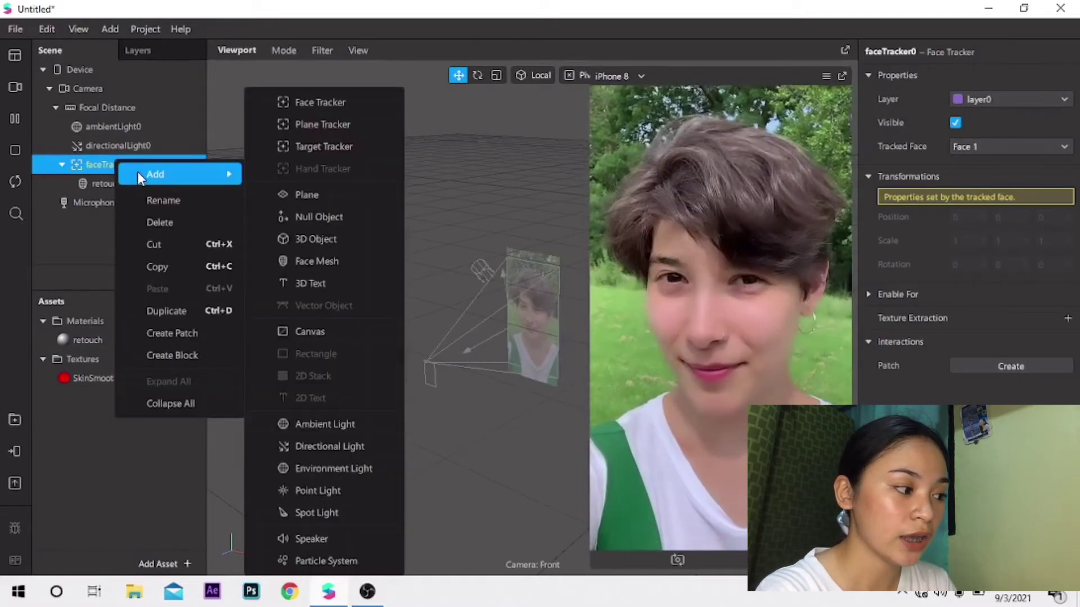
click(339, 262)
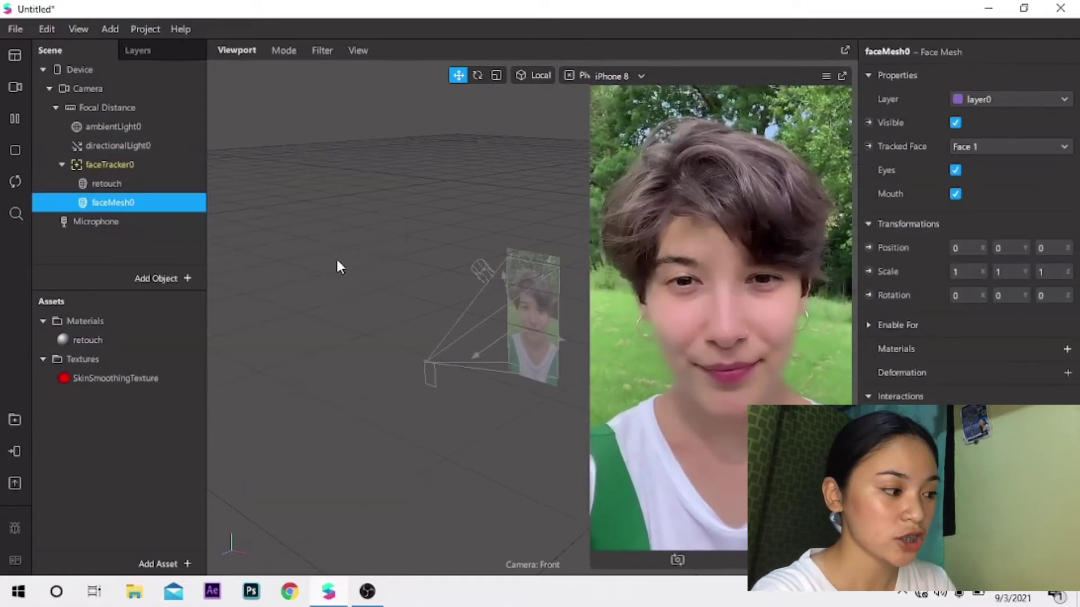
double_click(116, 203)
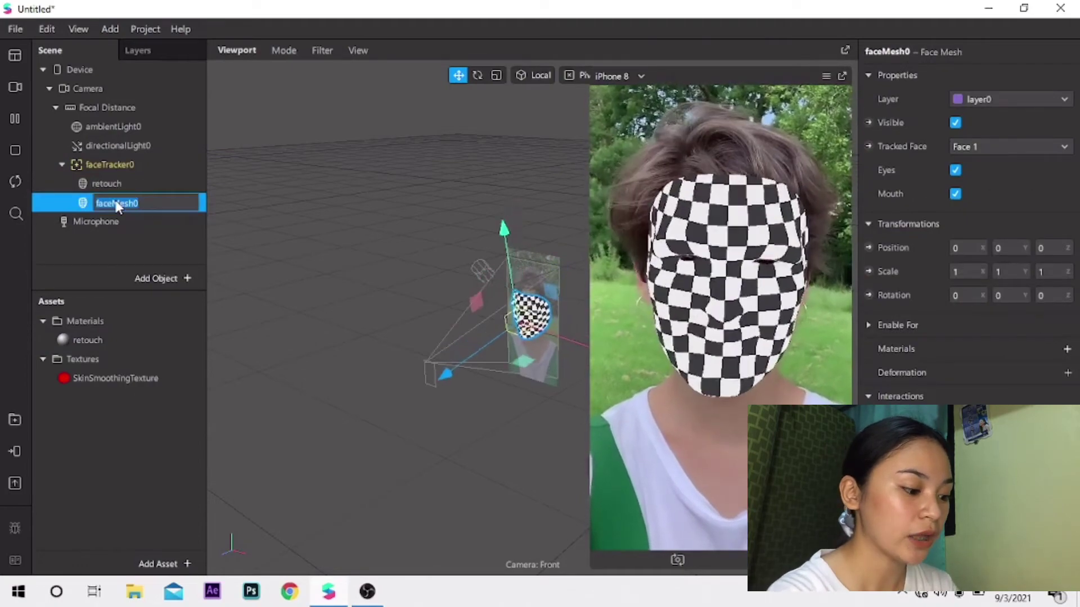
text(blushon)
key(Return)
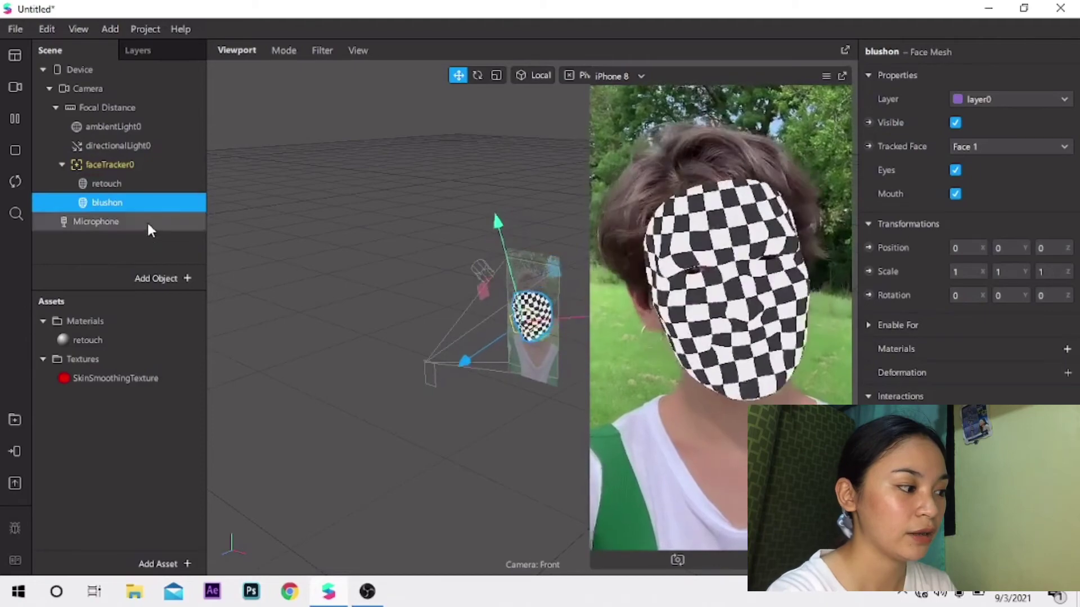
Step: Create a new material for the blushon face mesh and name the material "blush on"
click(1067, 348)
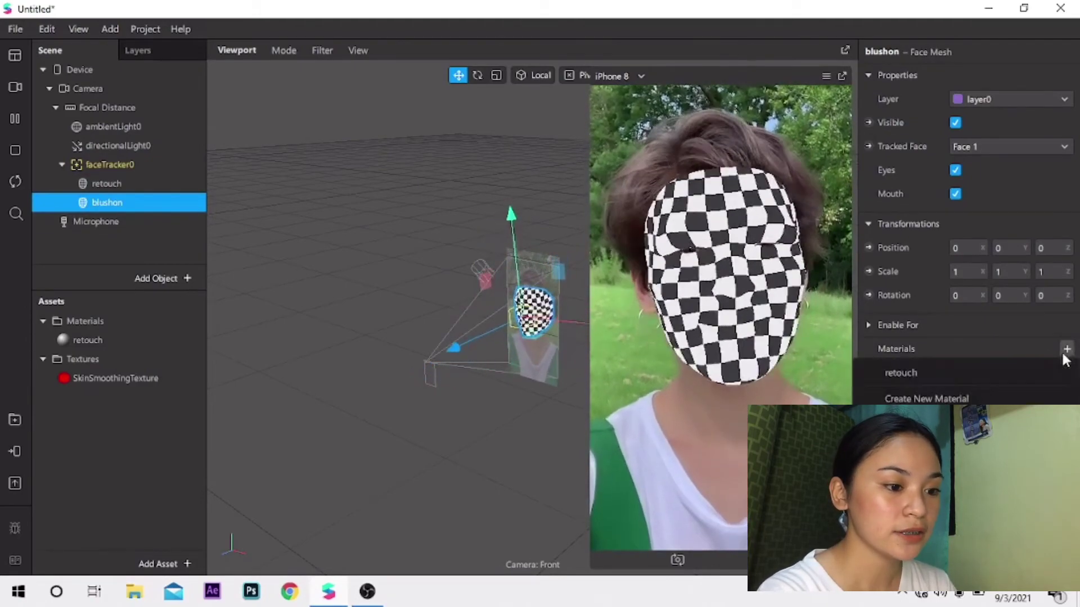
click(964, 397)
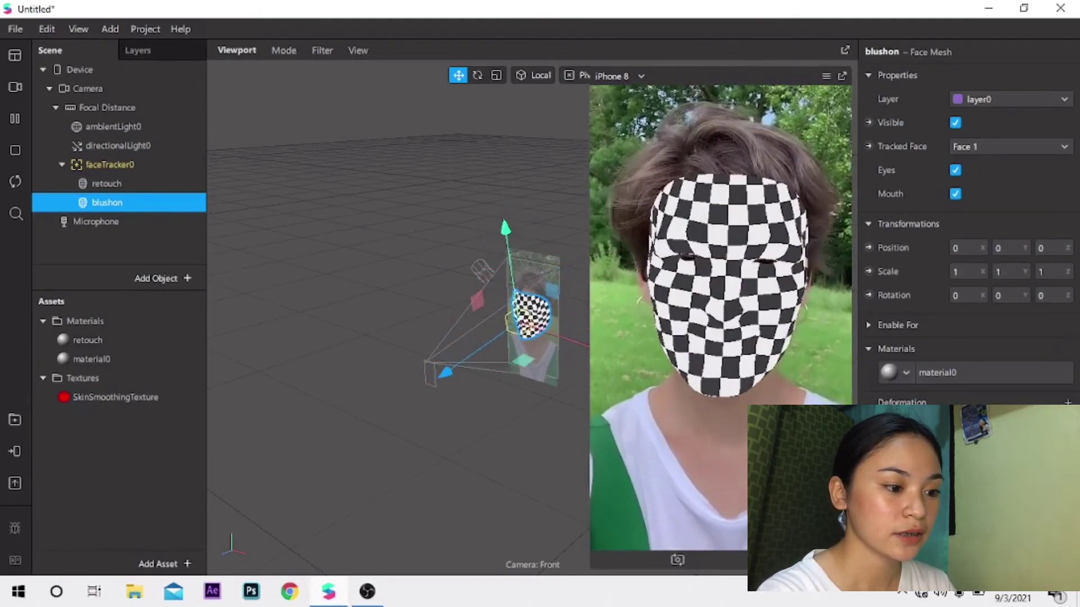
click(101, 360)
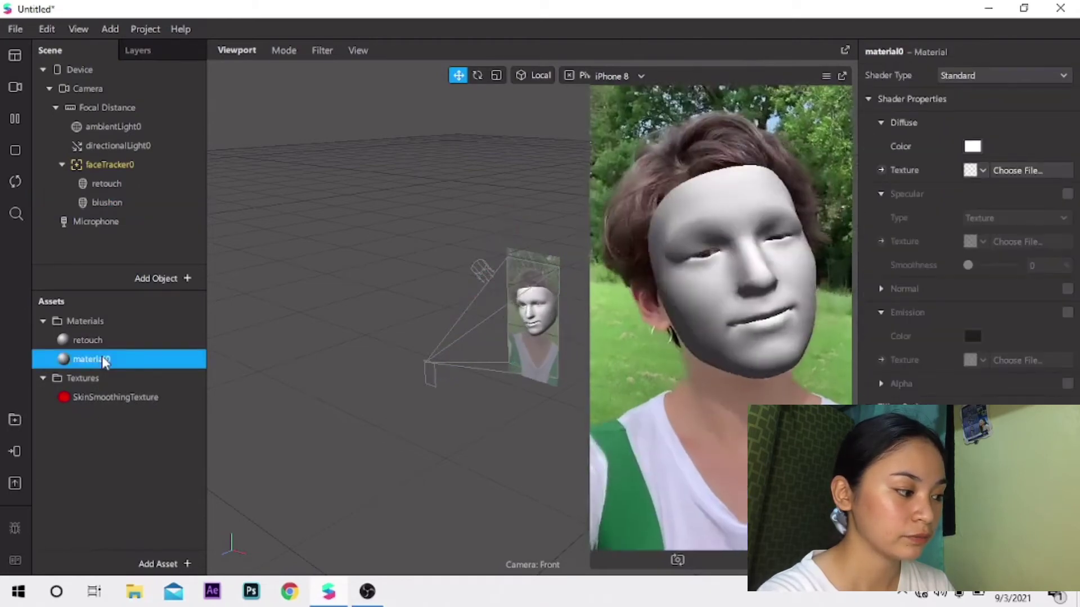
click(103, 361)
text(blis)
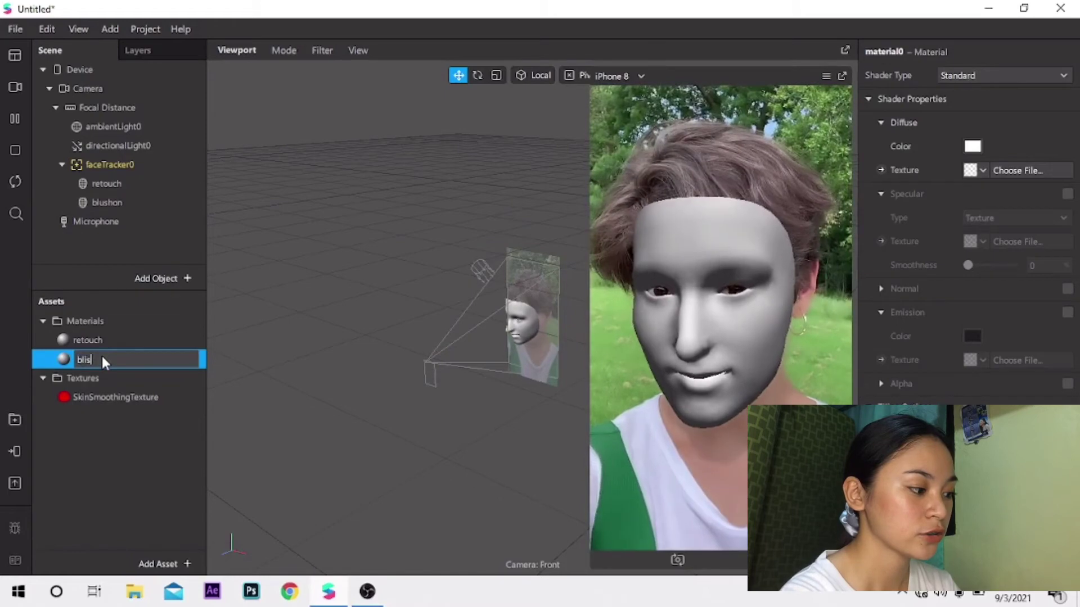
key(BackSpace)
key(BackSpace)
text(ush on)
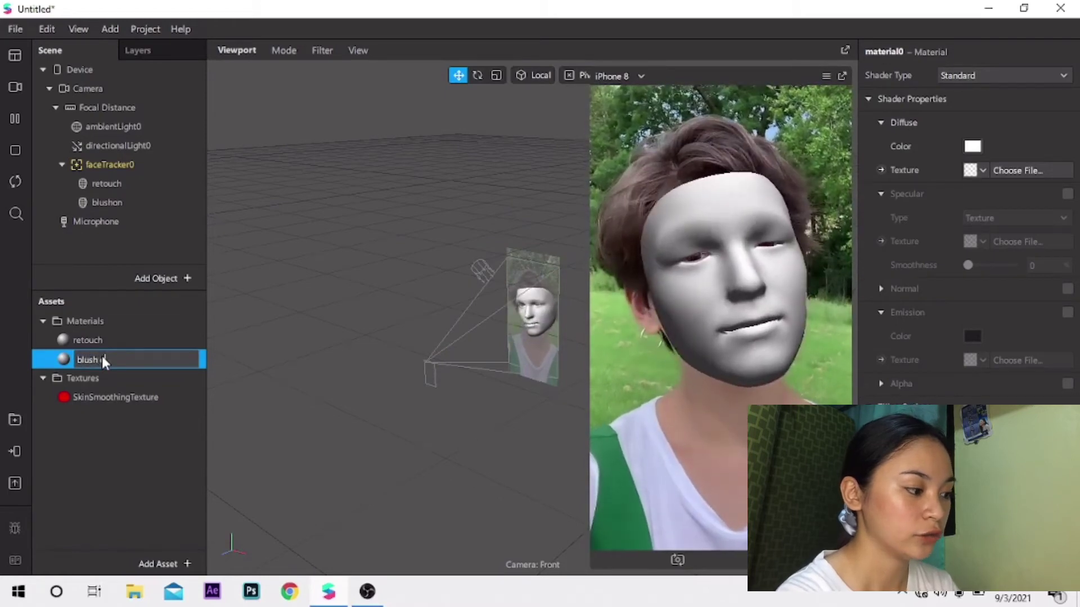
key(Return)
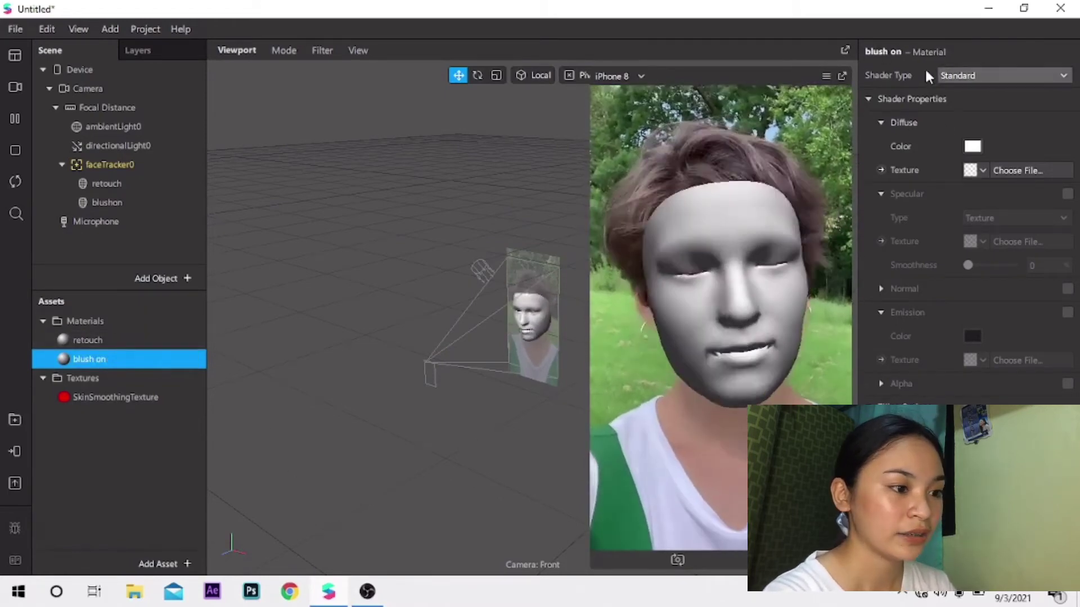
Step: Set the shader type of the blush on material to Face paint
click(964, 76)
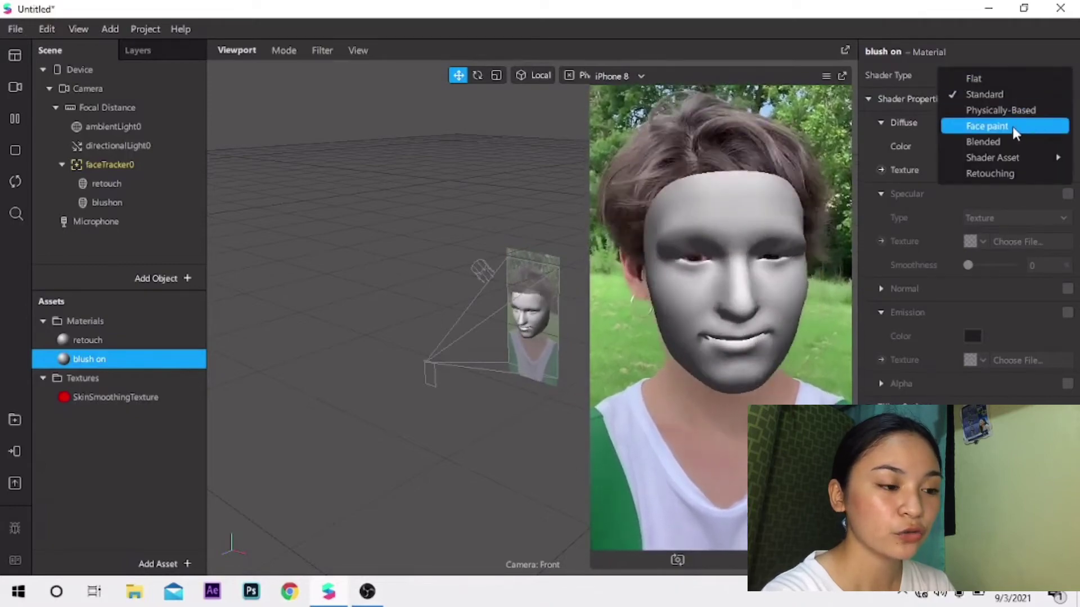
click(1012, 126)
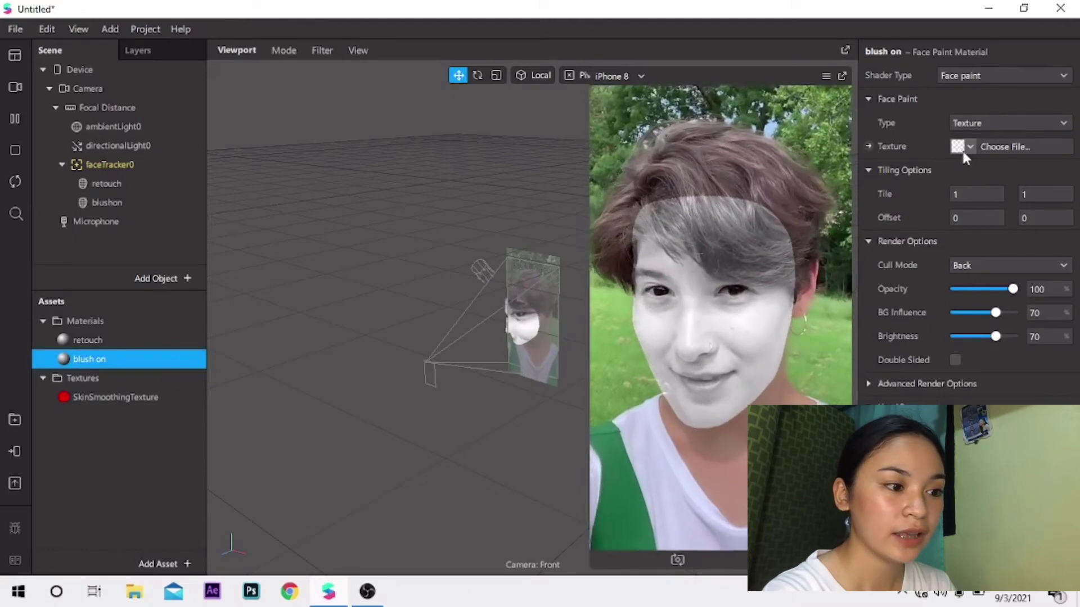
Step: Import the blush1 image from the Desktop as the blush on material's texture and set the material's opacity to 36%
click(964, 147)
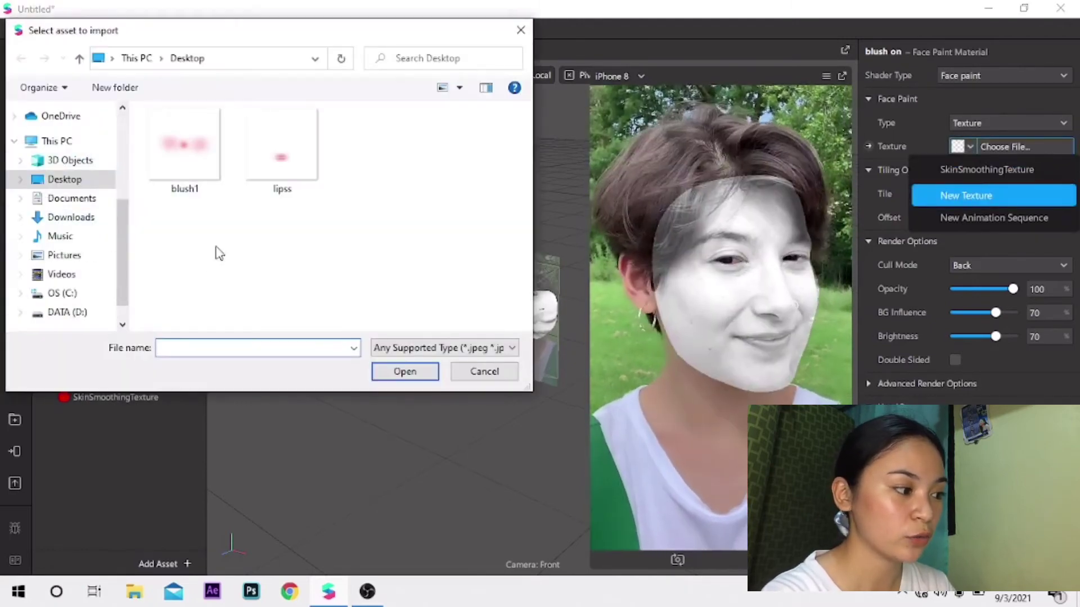
double_click(194, 146)
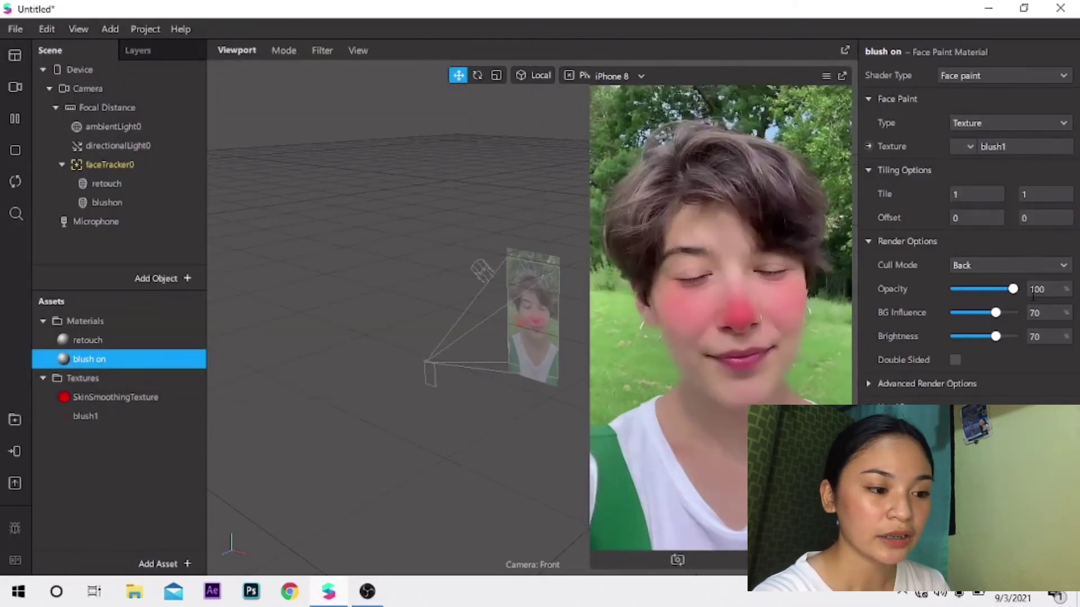
drag(1013, 289, 958, 293)
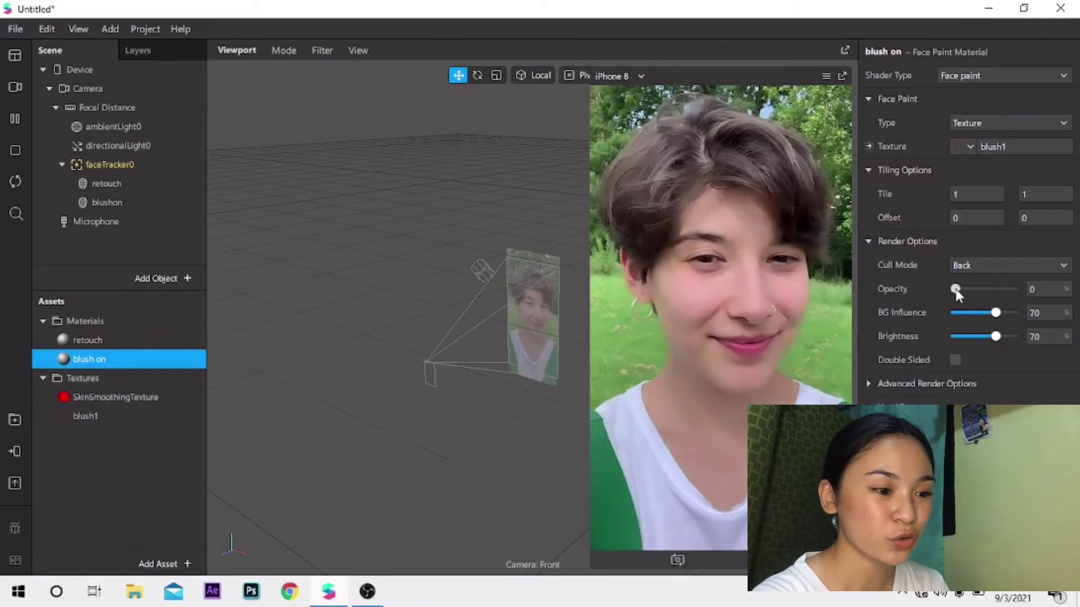
drag(958, 294, 984, 291)
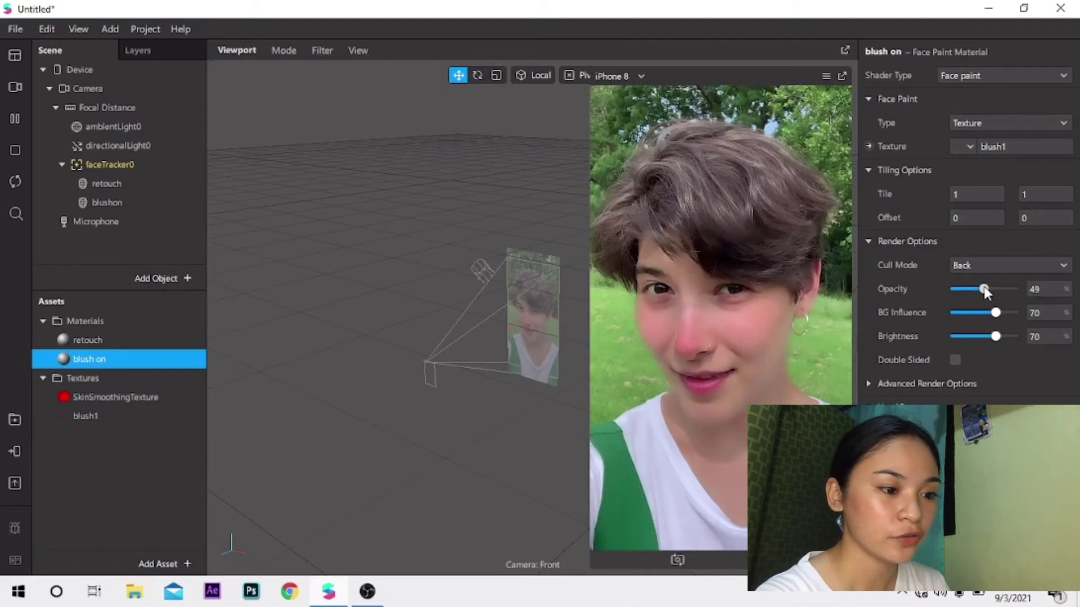
drag(986, 291, 977, 291)
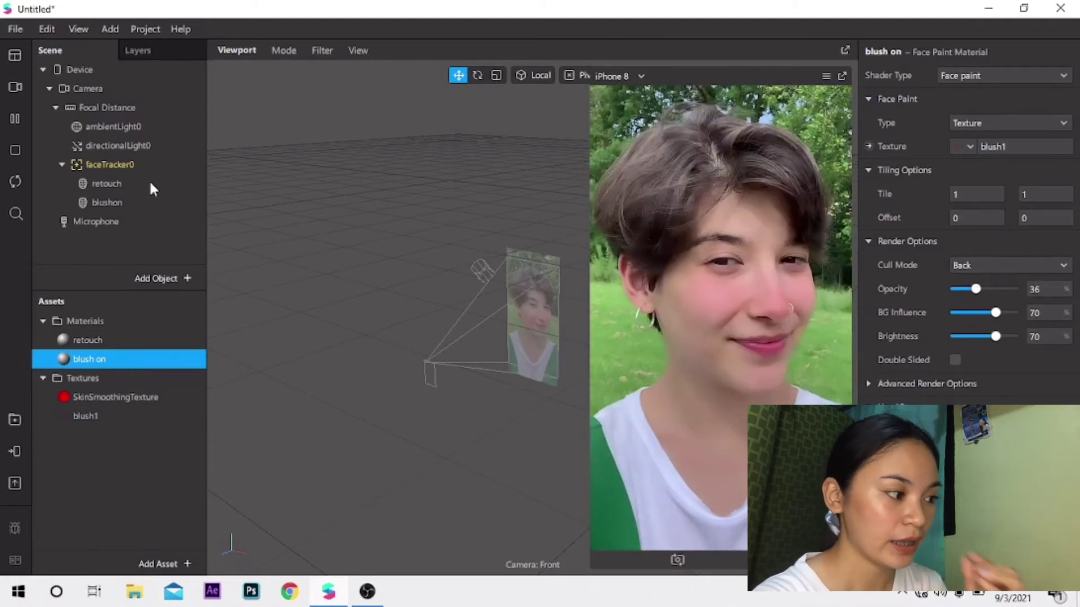
Step: Add a third face mesh under the face tracker and name it "lip"
click(110, 165)
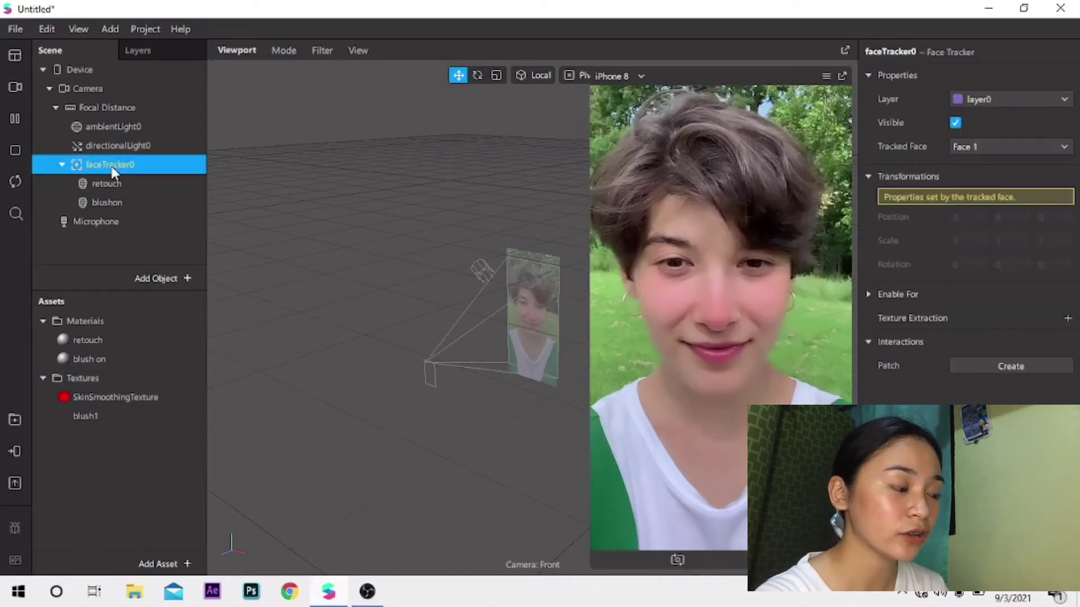
right_click(112, 167)
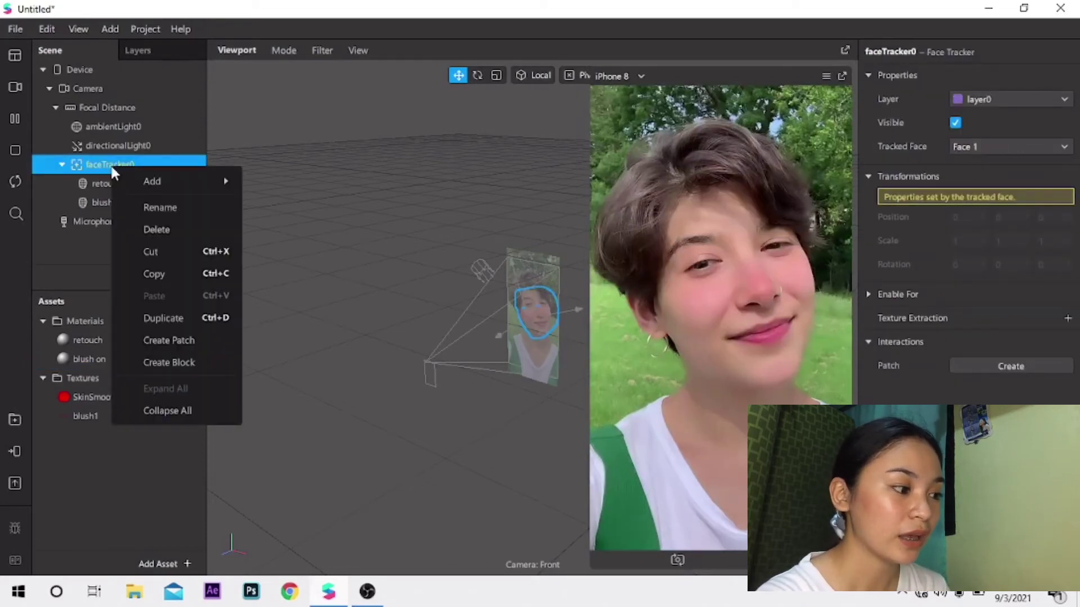
mouse_move(169, 181)
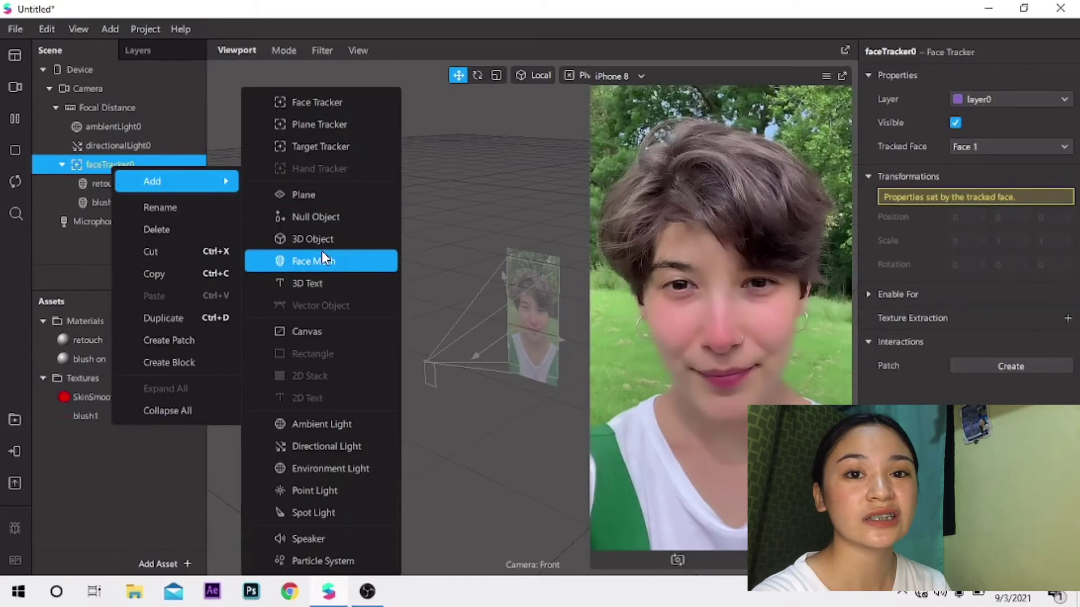
click(322, 257)
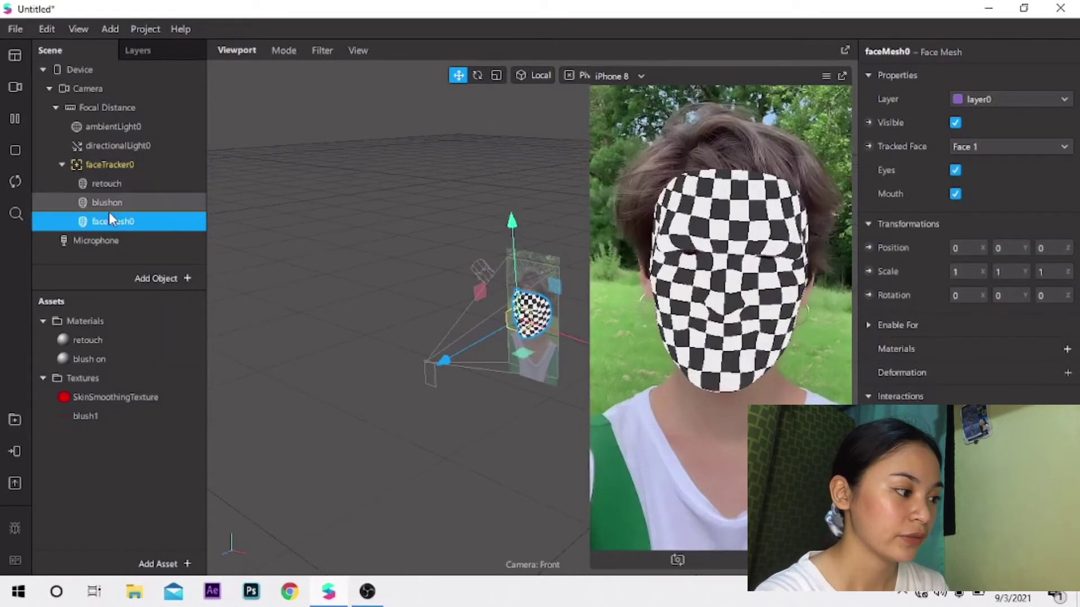
double_click(117, 223)
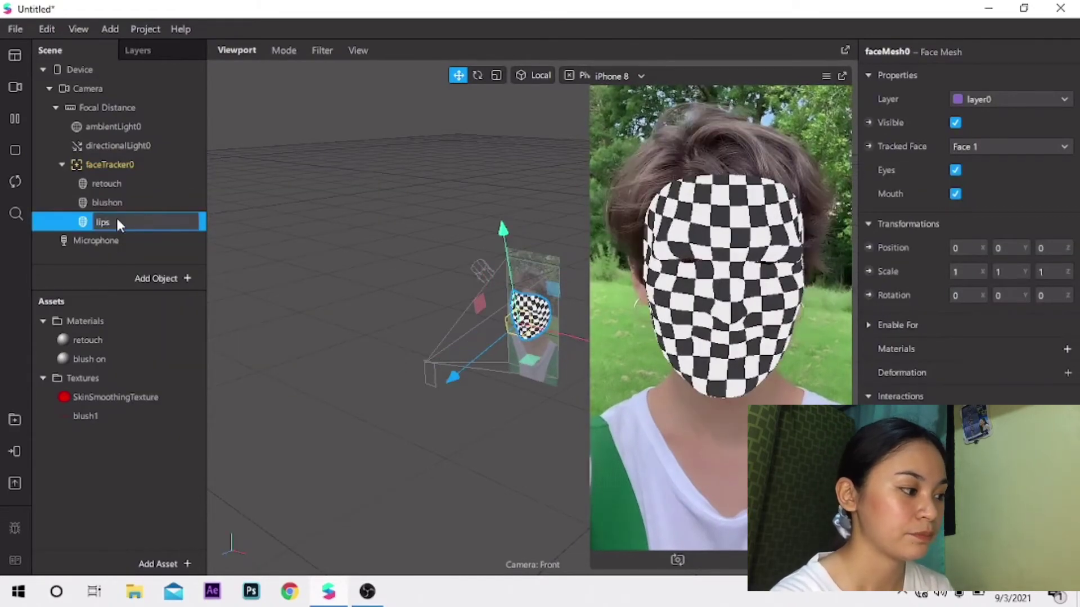
text(lips)
key(BackSpace)
key(Return)
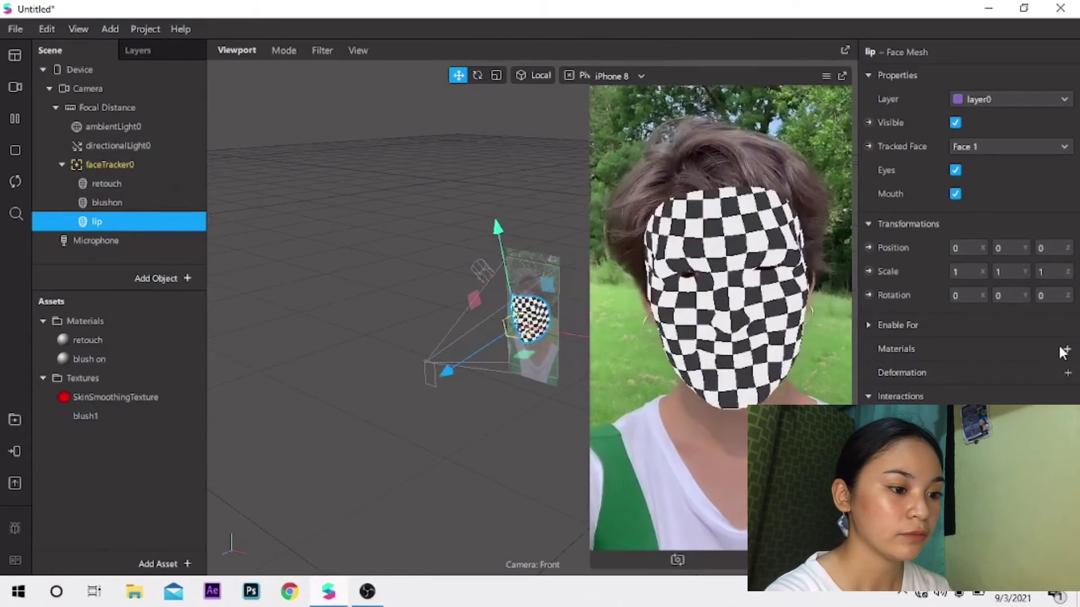
Step: Create a new material for the lip face mesh and name the material "lip"
click(1064, 350)
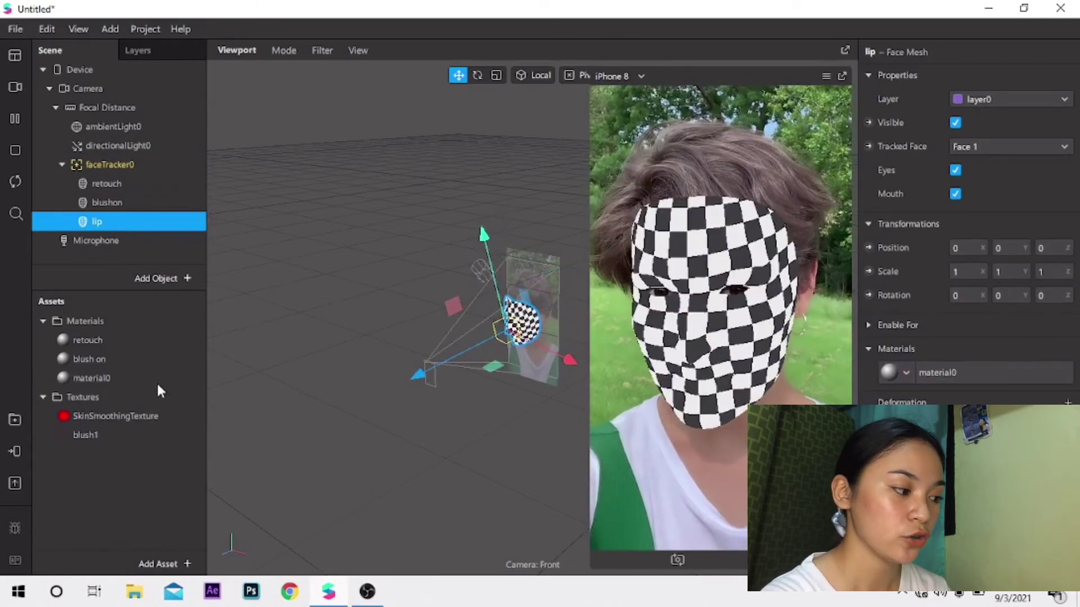
double_click(100, 378)
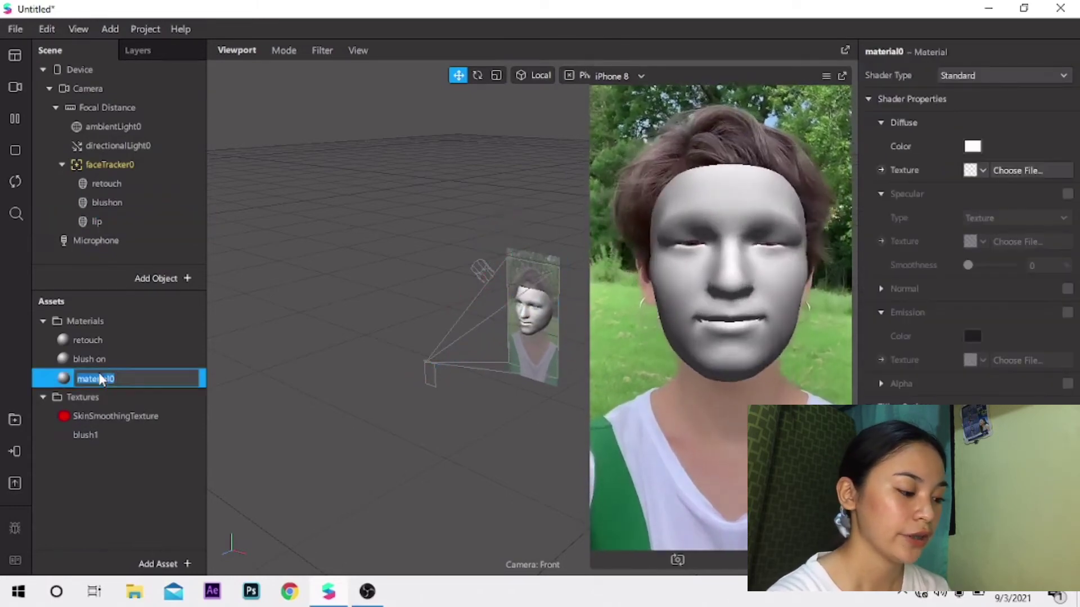
text(lip)
key(Return)
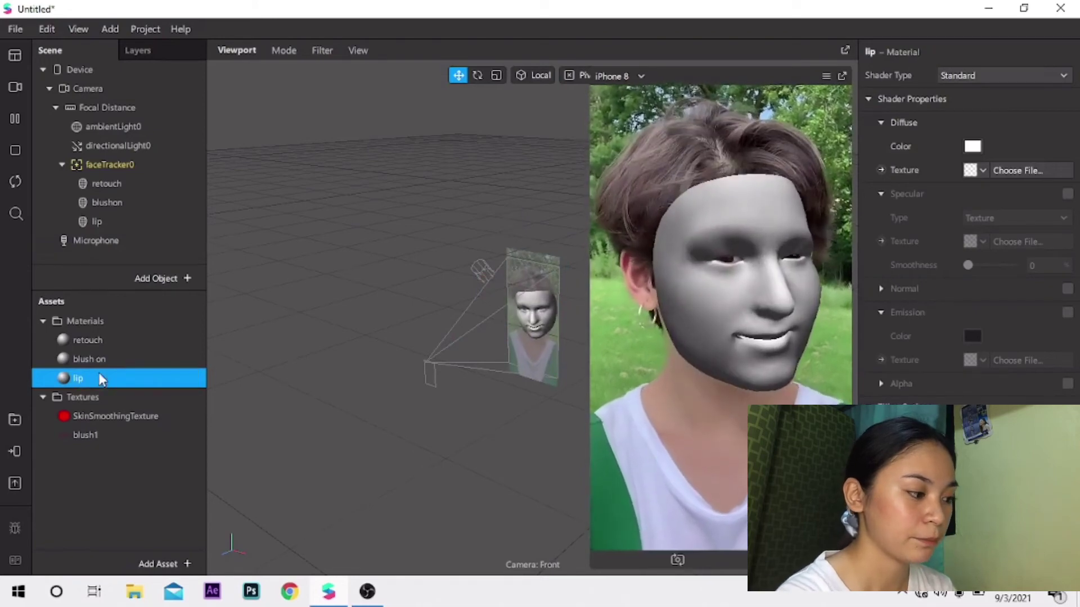
Step: Set the lip material's shader type to Face paint and import the lipss image as its texture, with opacity at 100%
click(980, 75)
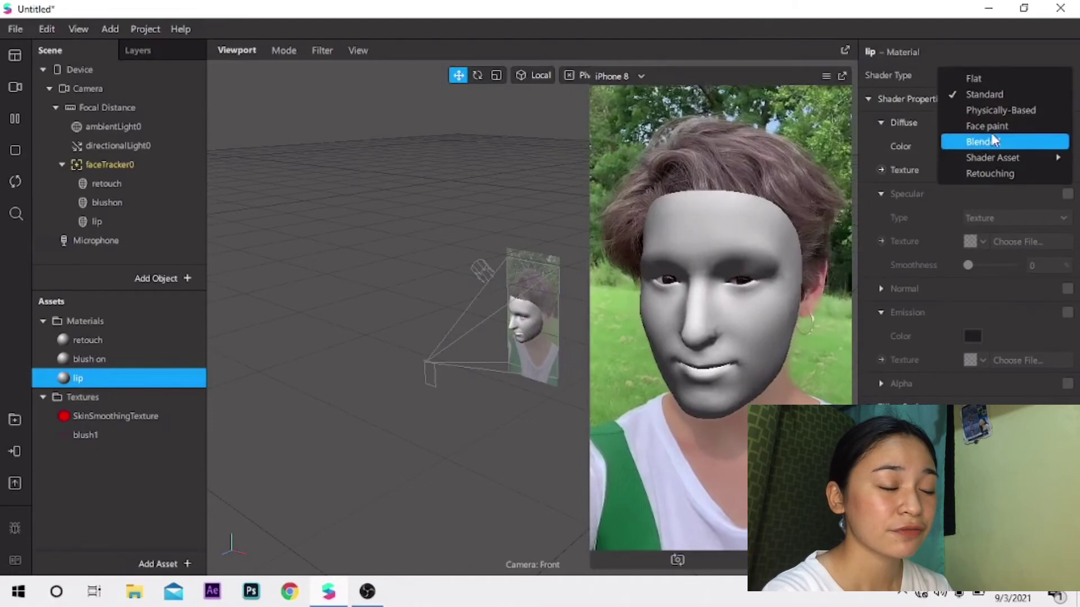
click(987, 126)
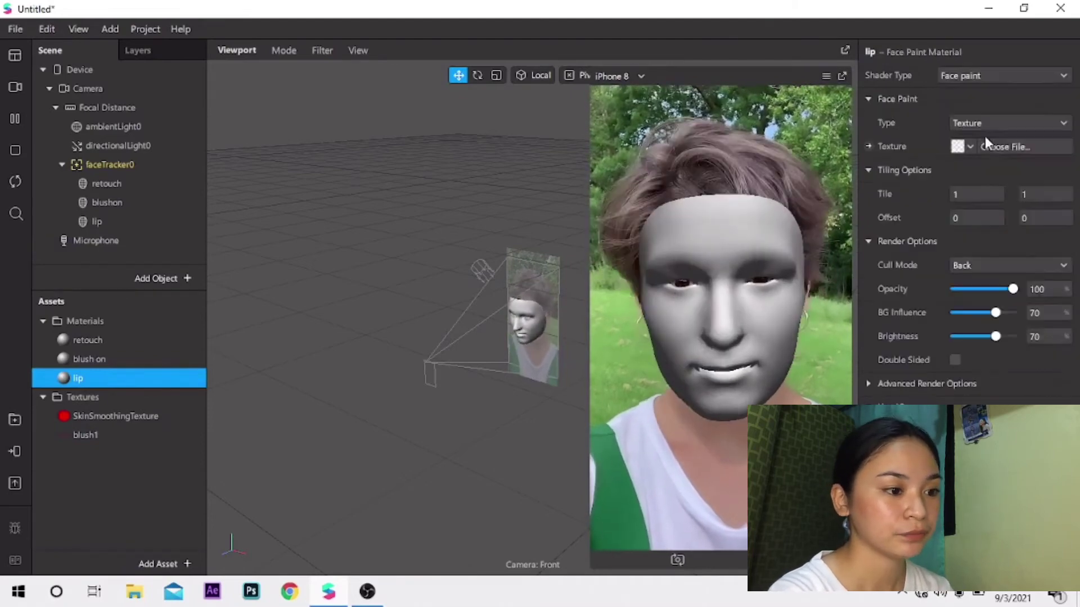
click(960, 147)
click(969, 219)
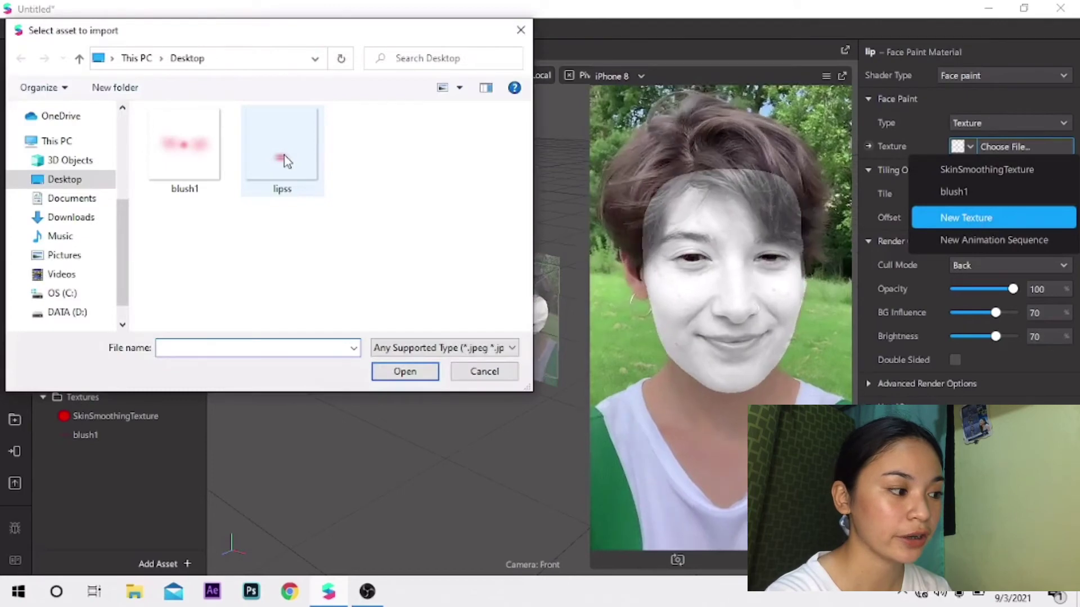
double_click(283, 147)
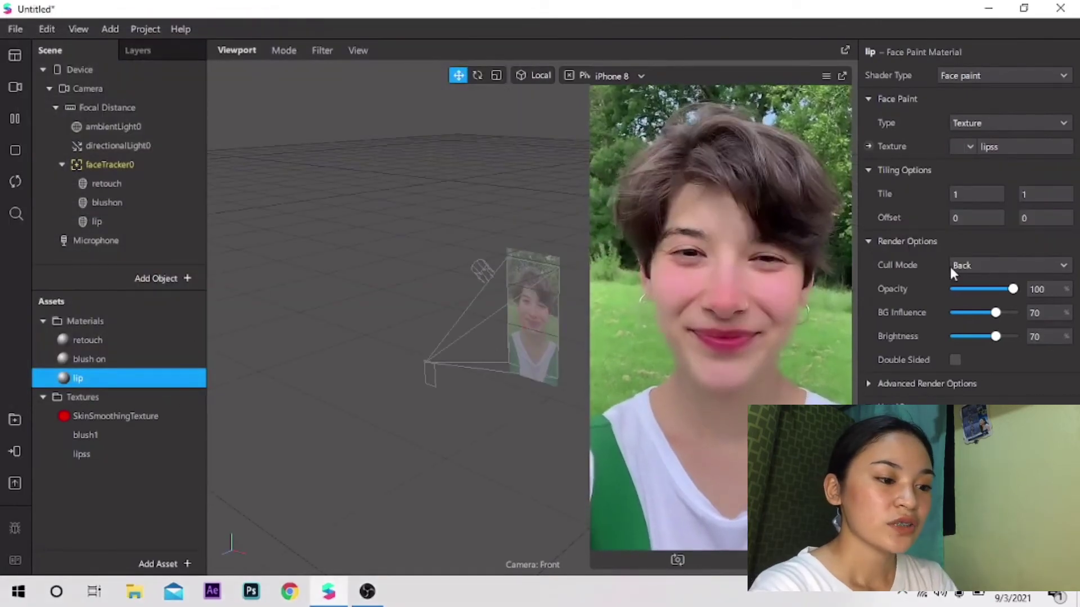
mouse_move(998, 286)
mouse_down()
mouse_move(989, 290)
mouse_move(1008, 289)
mouse_move(957, 290)
mouse_move(1015, 288)
mouse_up()
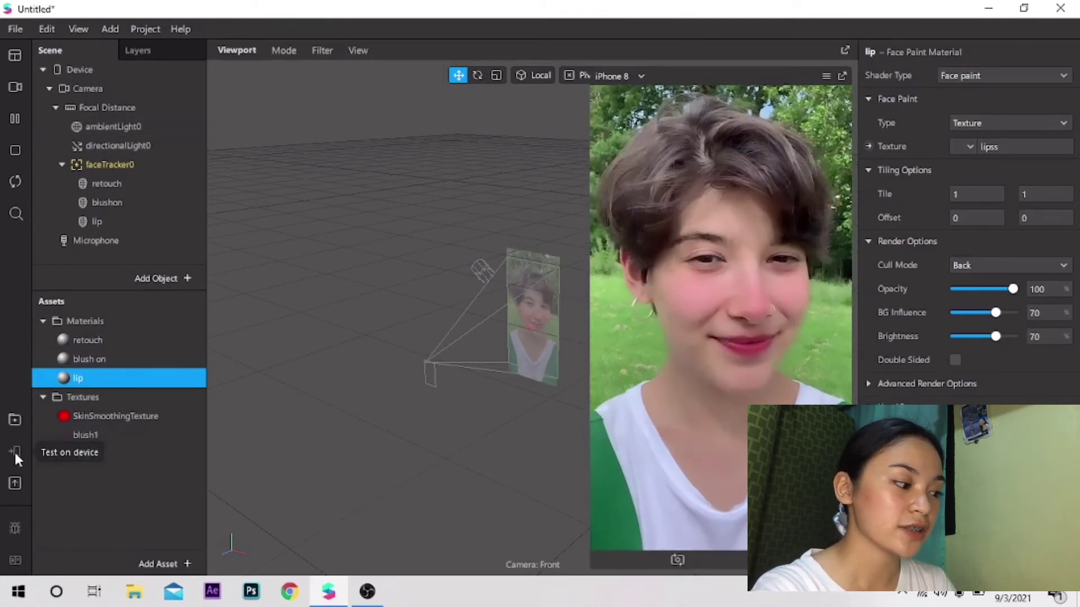
Step: Send the effect to the Instagram account as an in-app preview for testing on a device
click(15, 450)
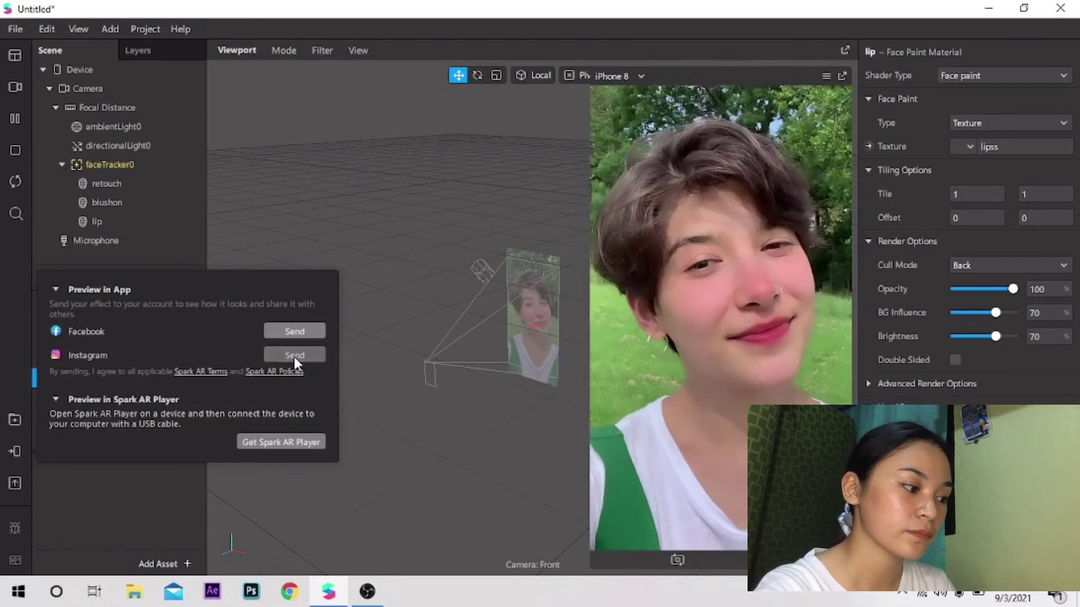
click(295, 356)
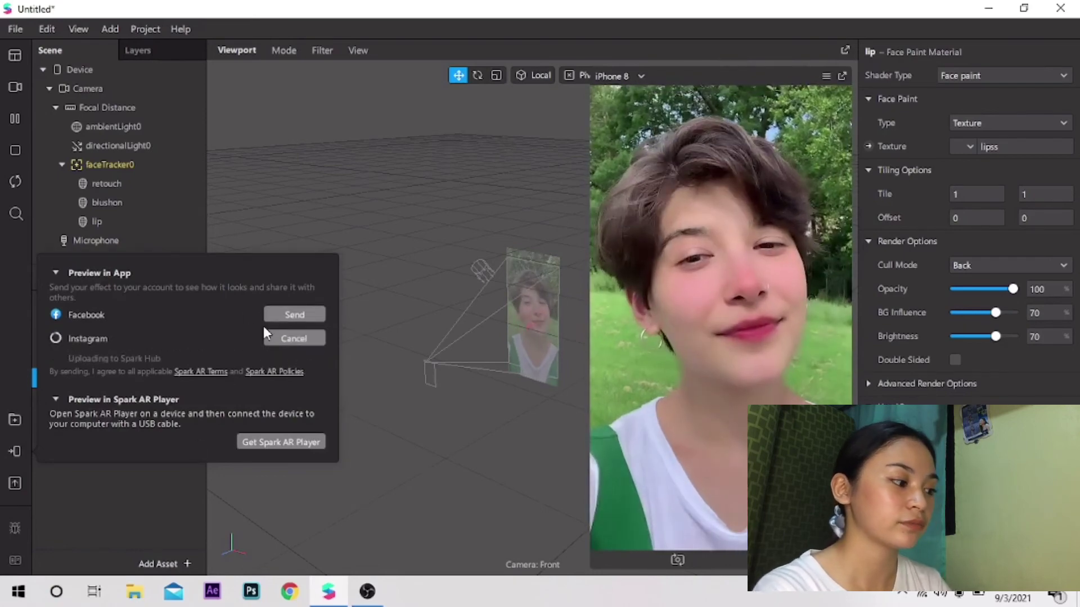